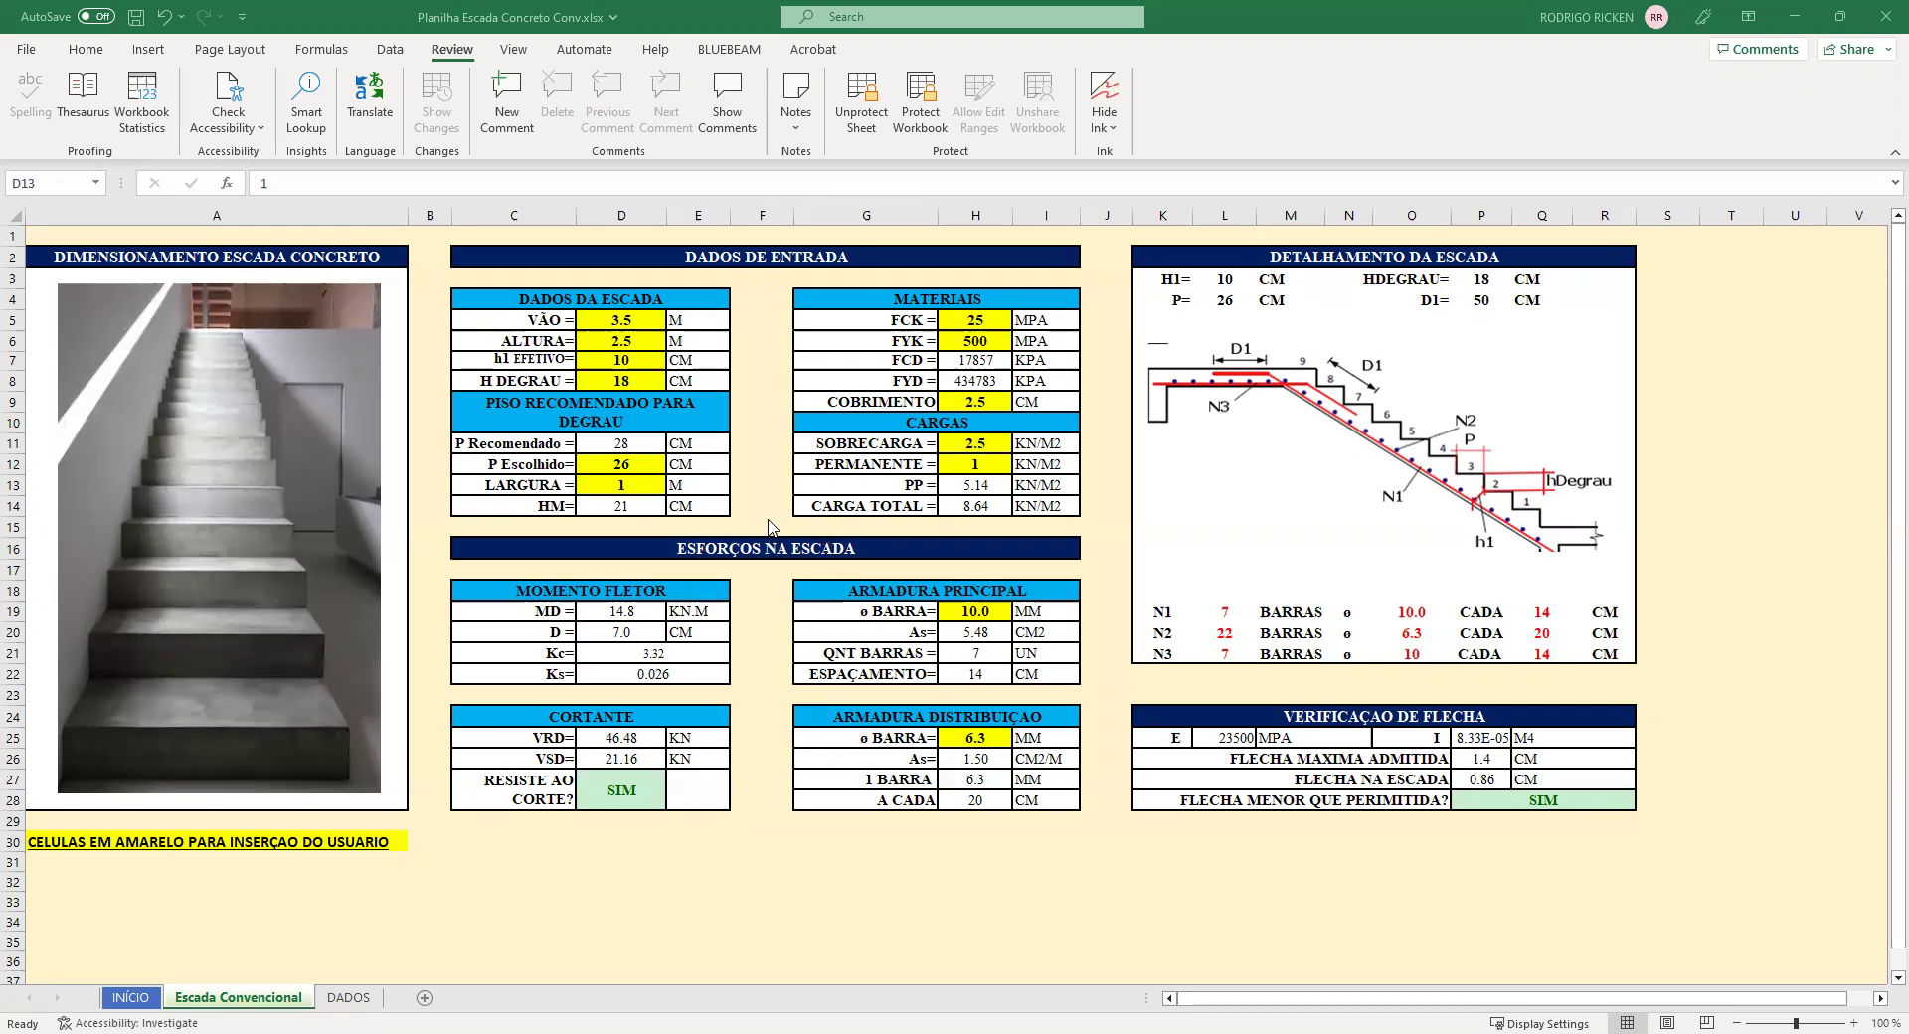
# Examine the yellow input cells for stair geometry, materials, loads, and main and distribution bar diameters
pyautogui.click(647, 466)
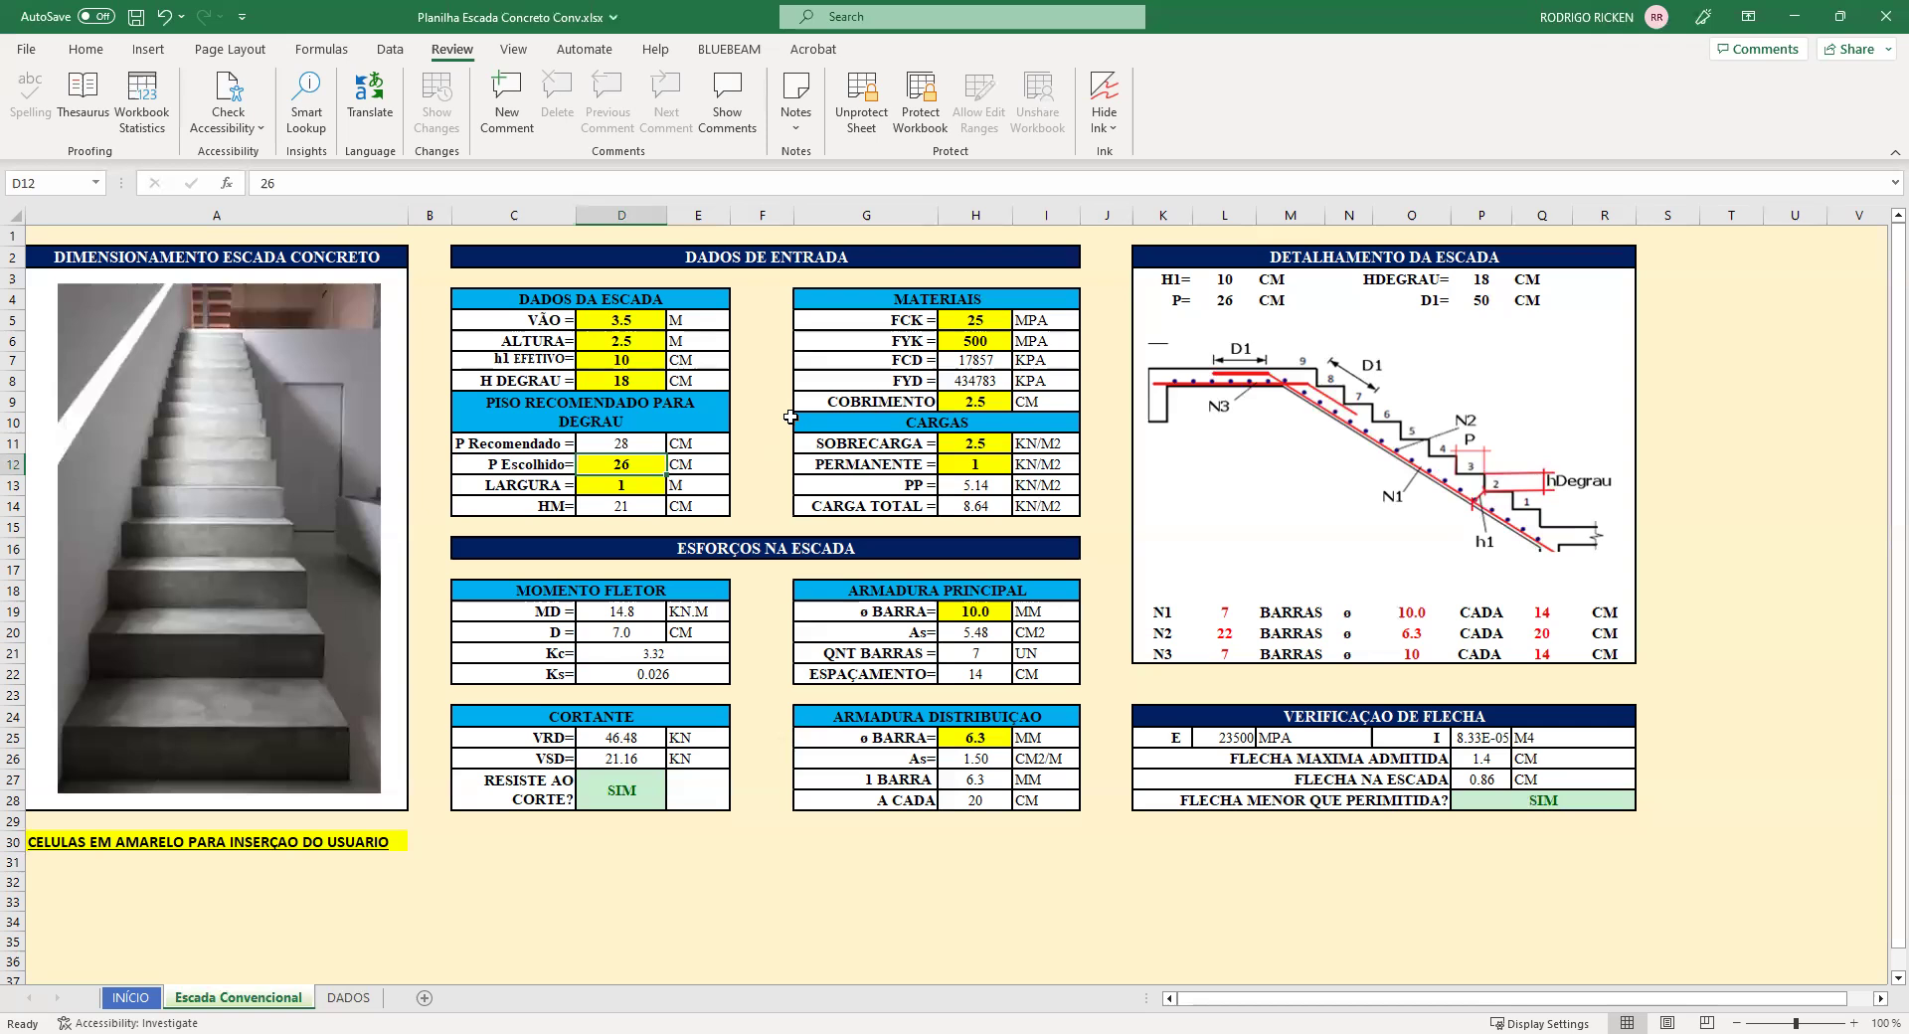
pyautogui.click(651, 318)
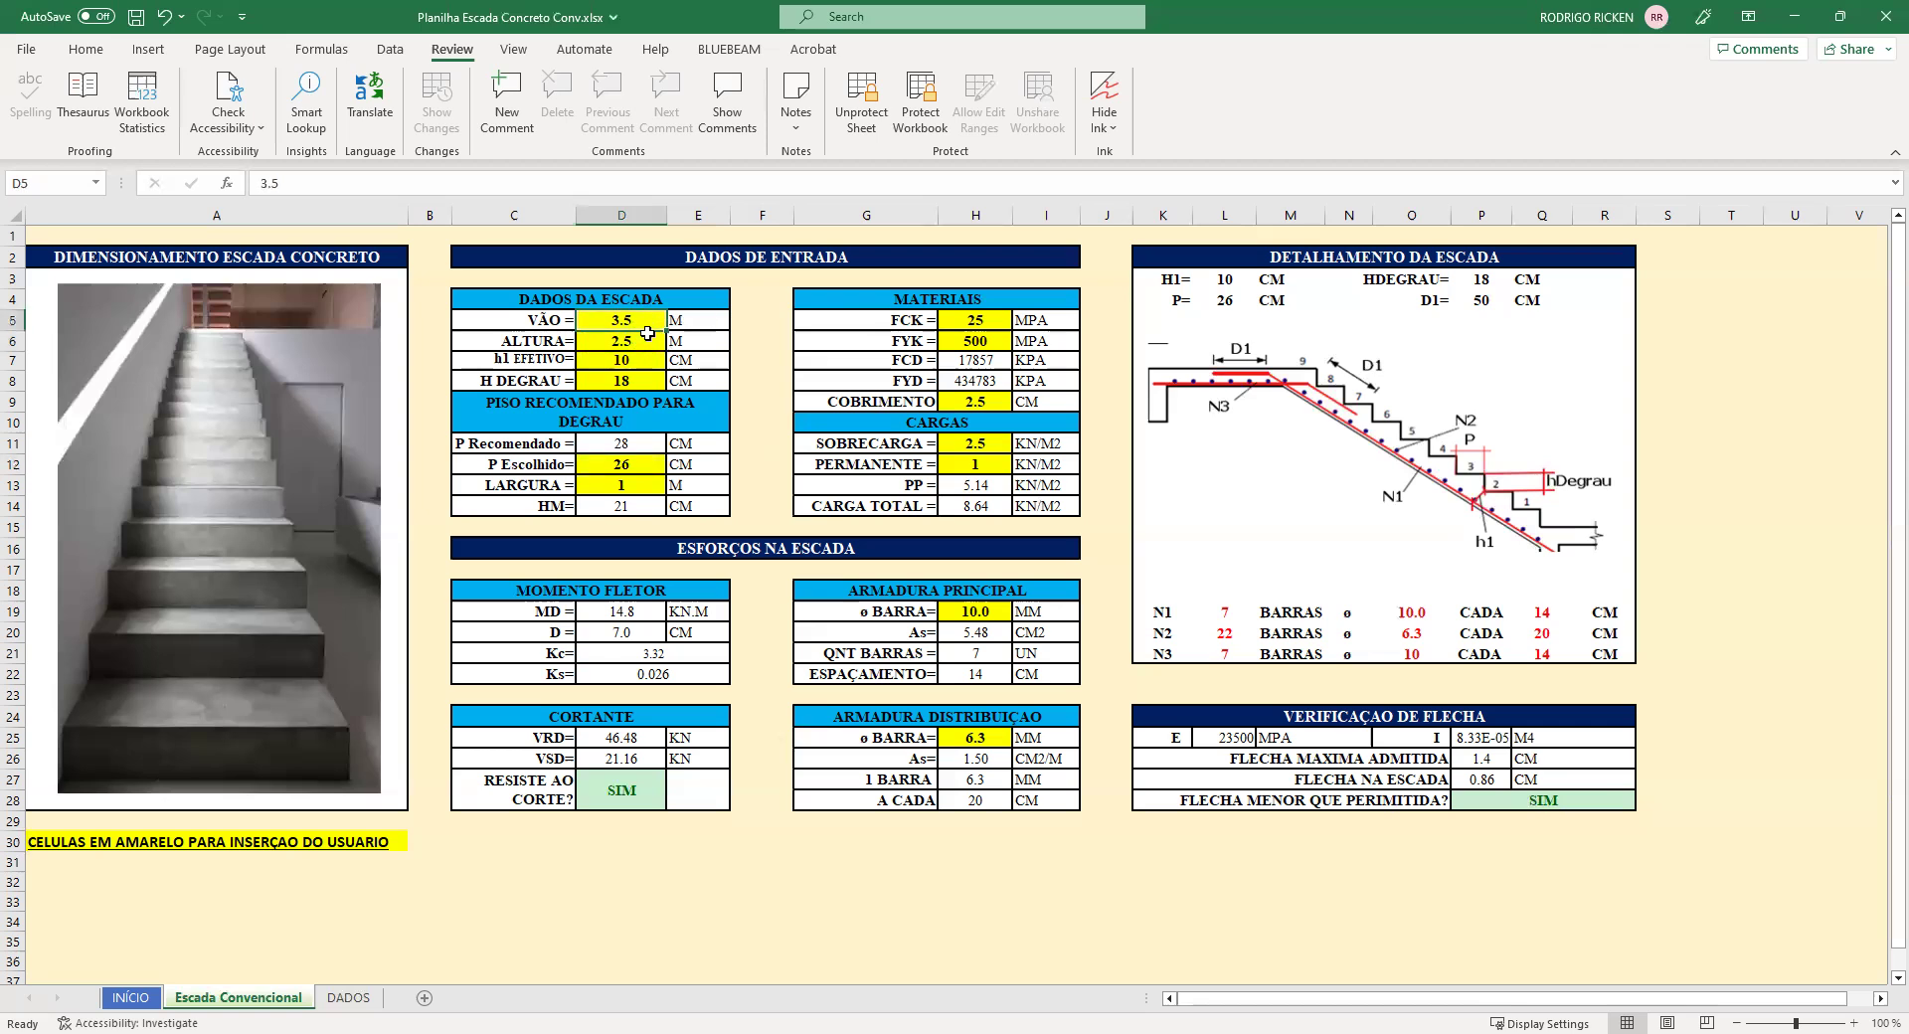
pyautogui.click(647, 343)
pyautogui.click(652, 359)
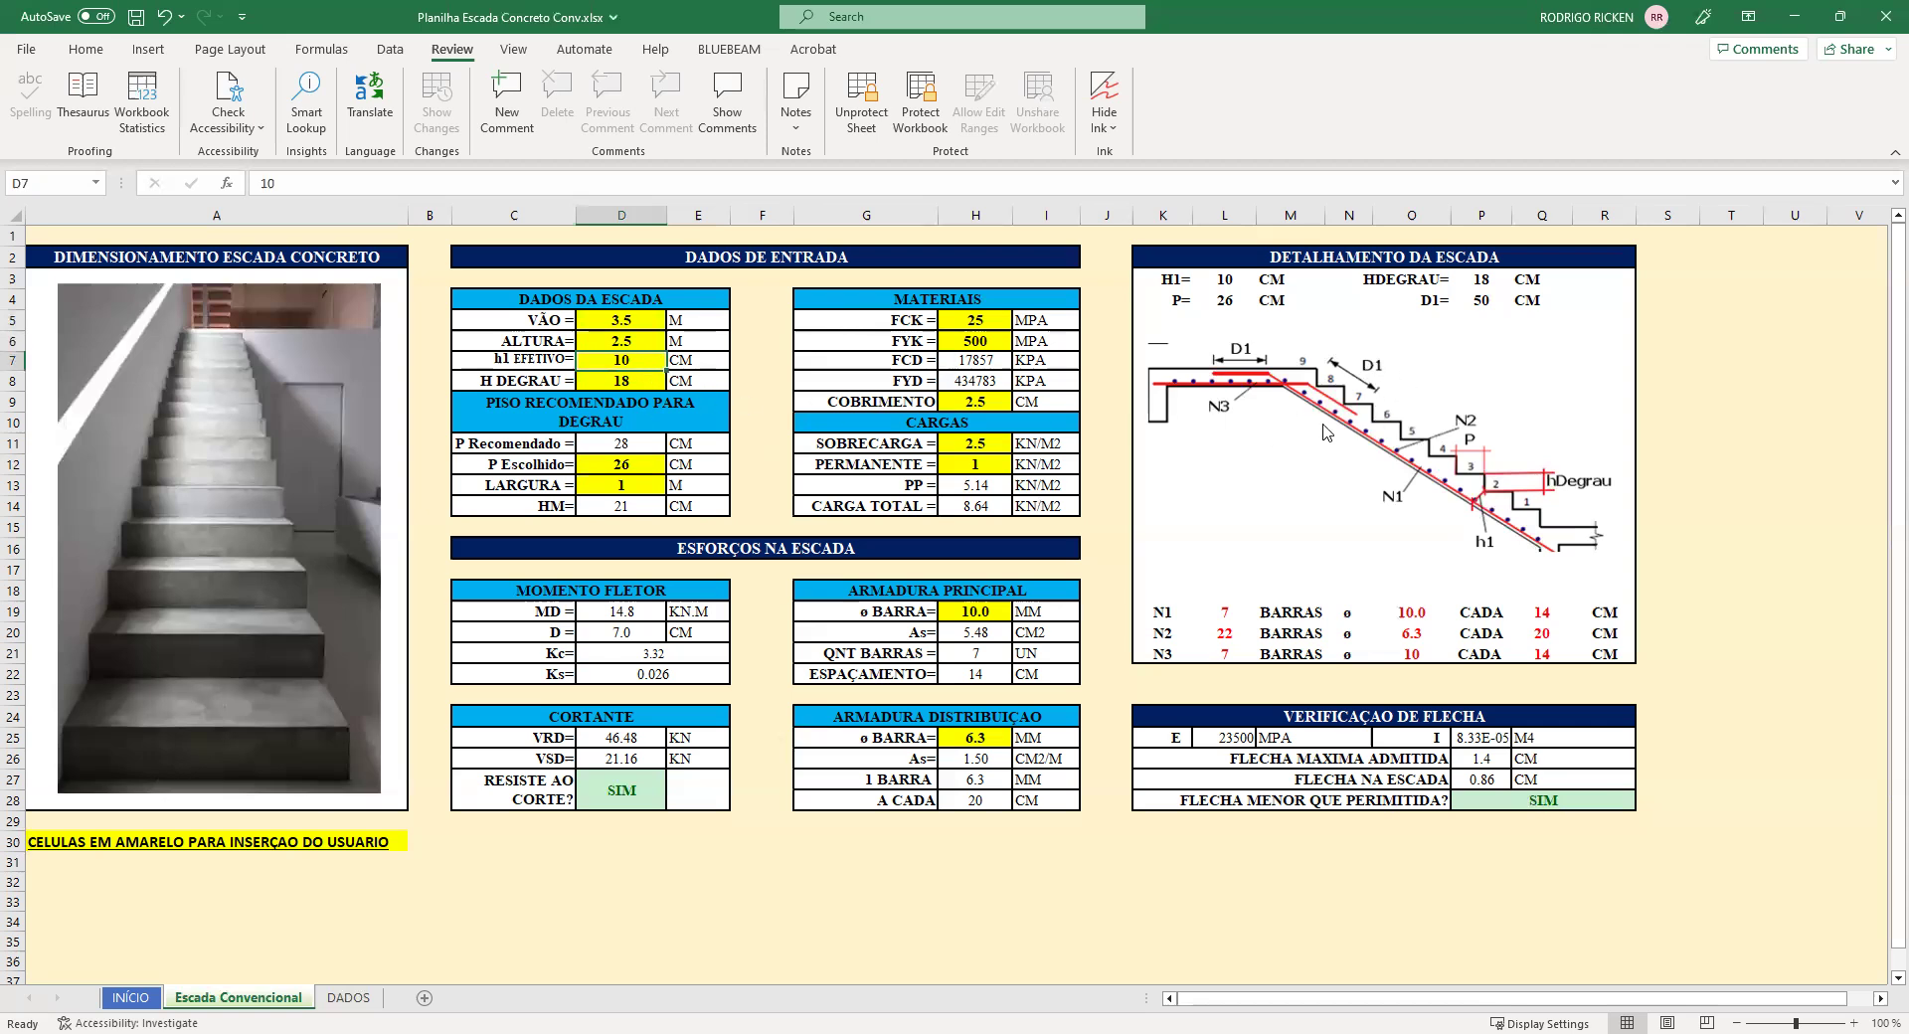
pyautogui.click(615, 386)
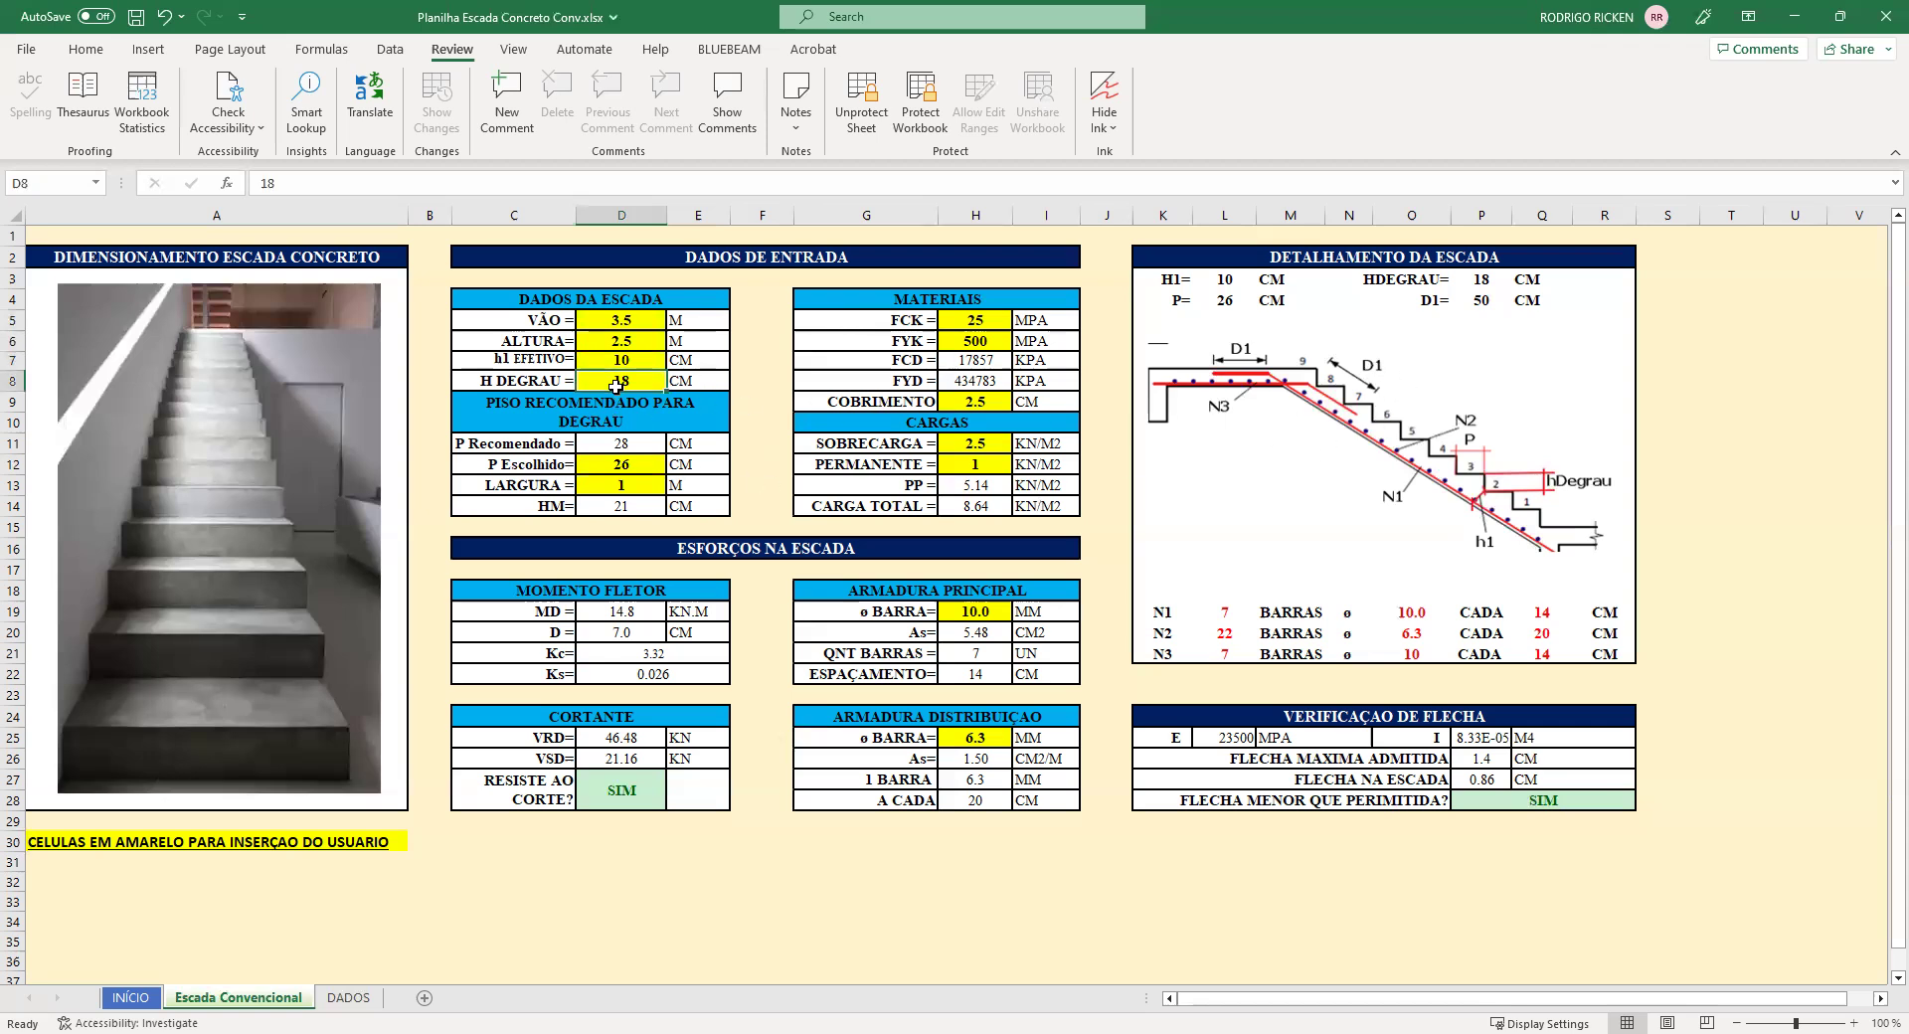
pyautogui.click(643, 486)
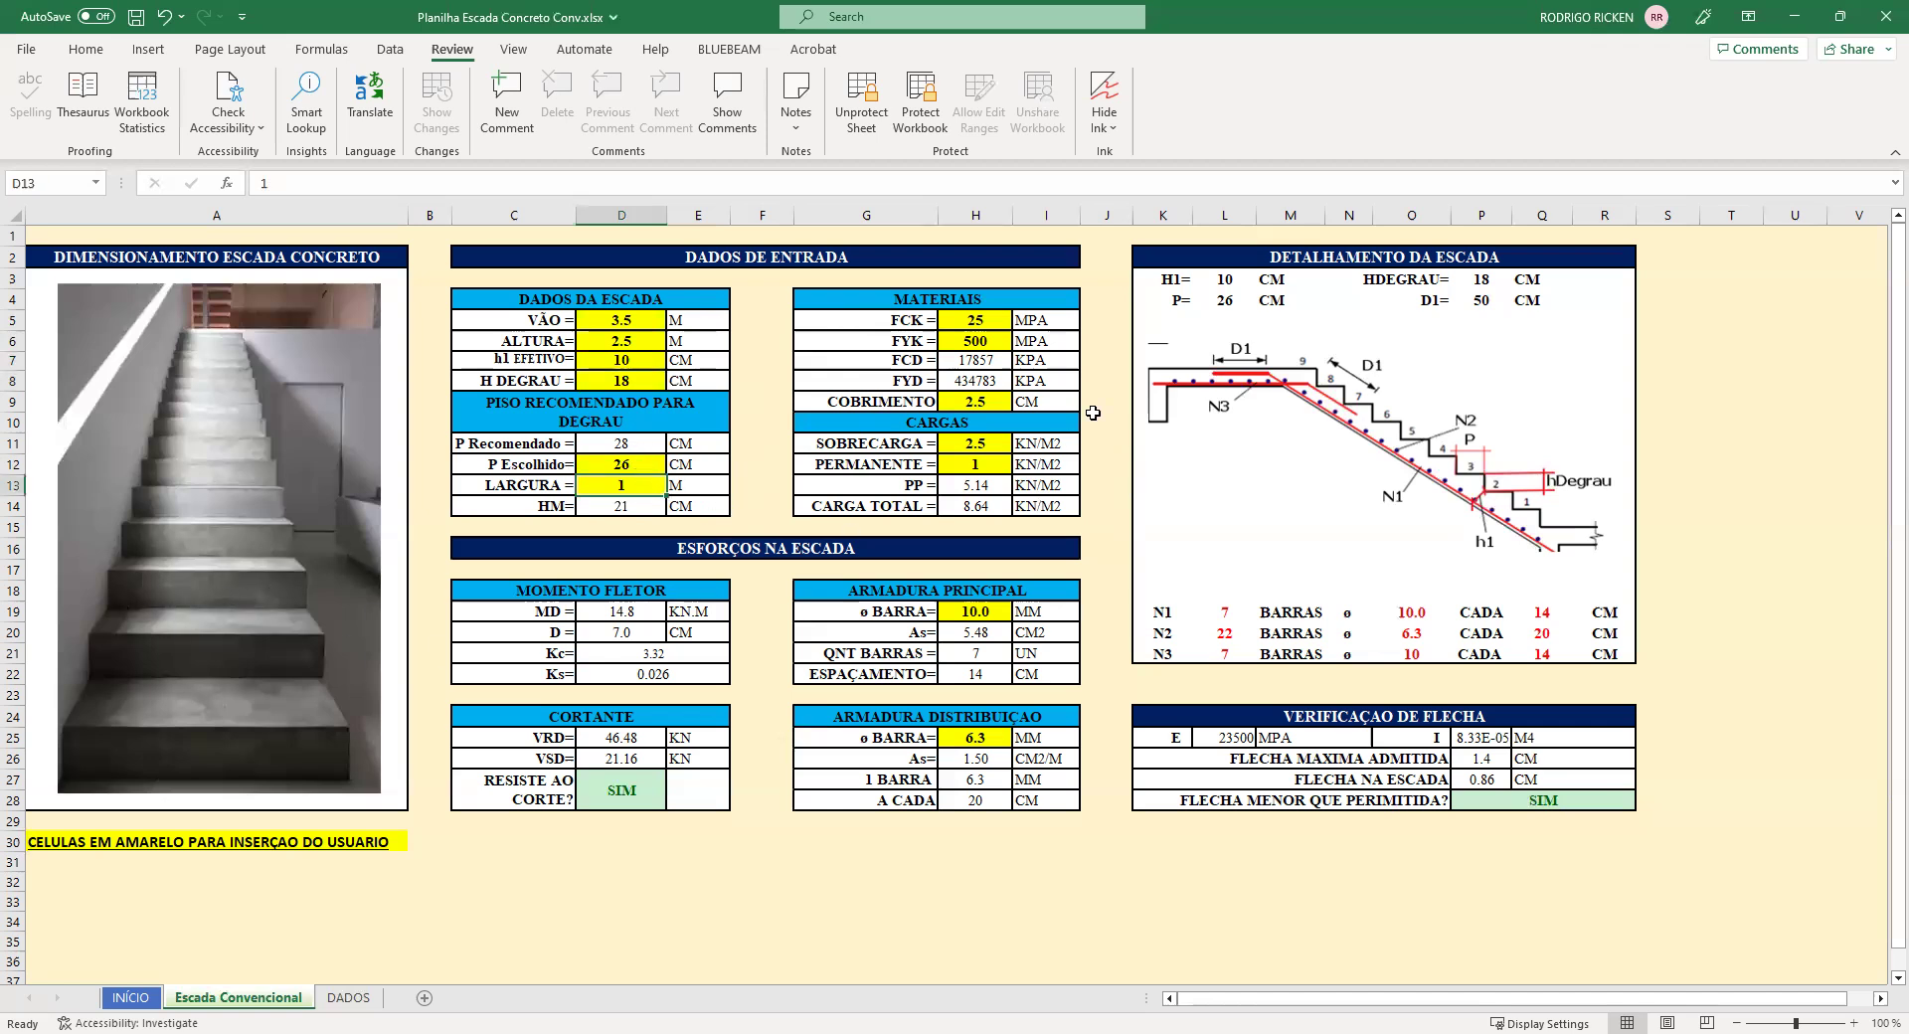
pyautogui.click(994, 326)
pyautogui.click(996, 346)
pyautogui.click(982, 410)
pyautogui.click(993, 448)
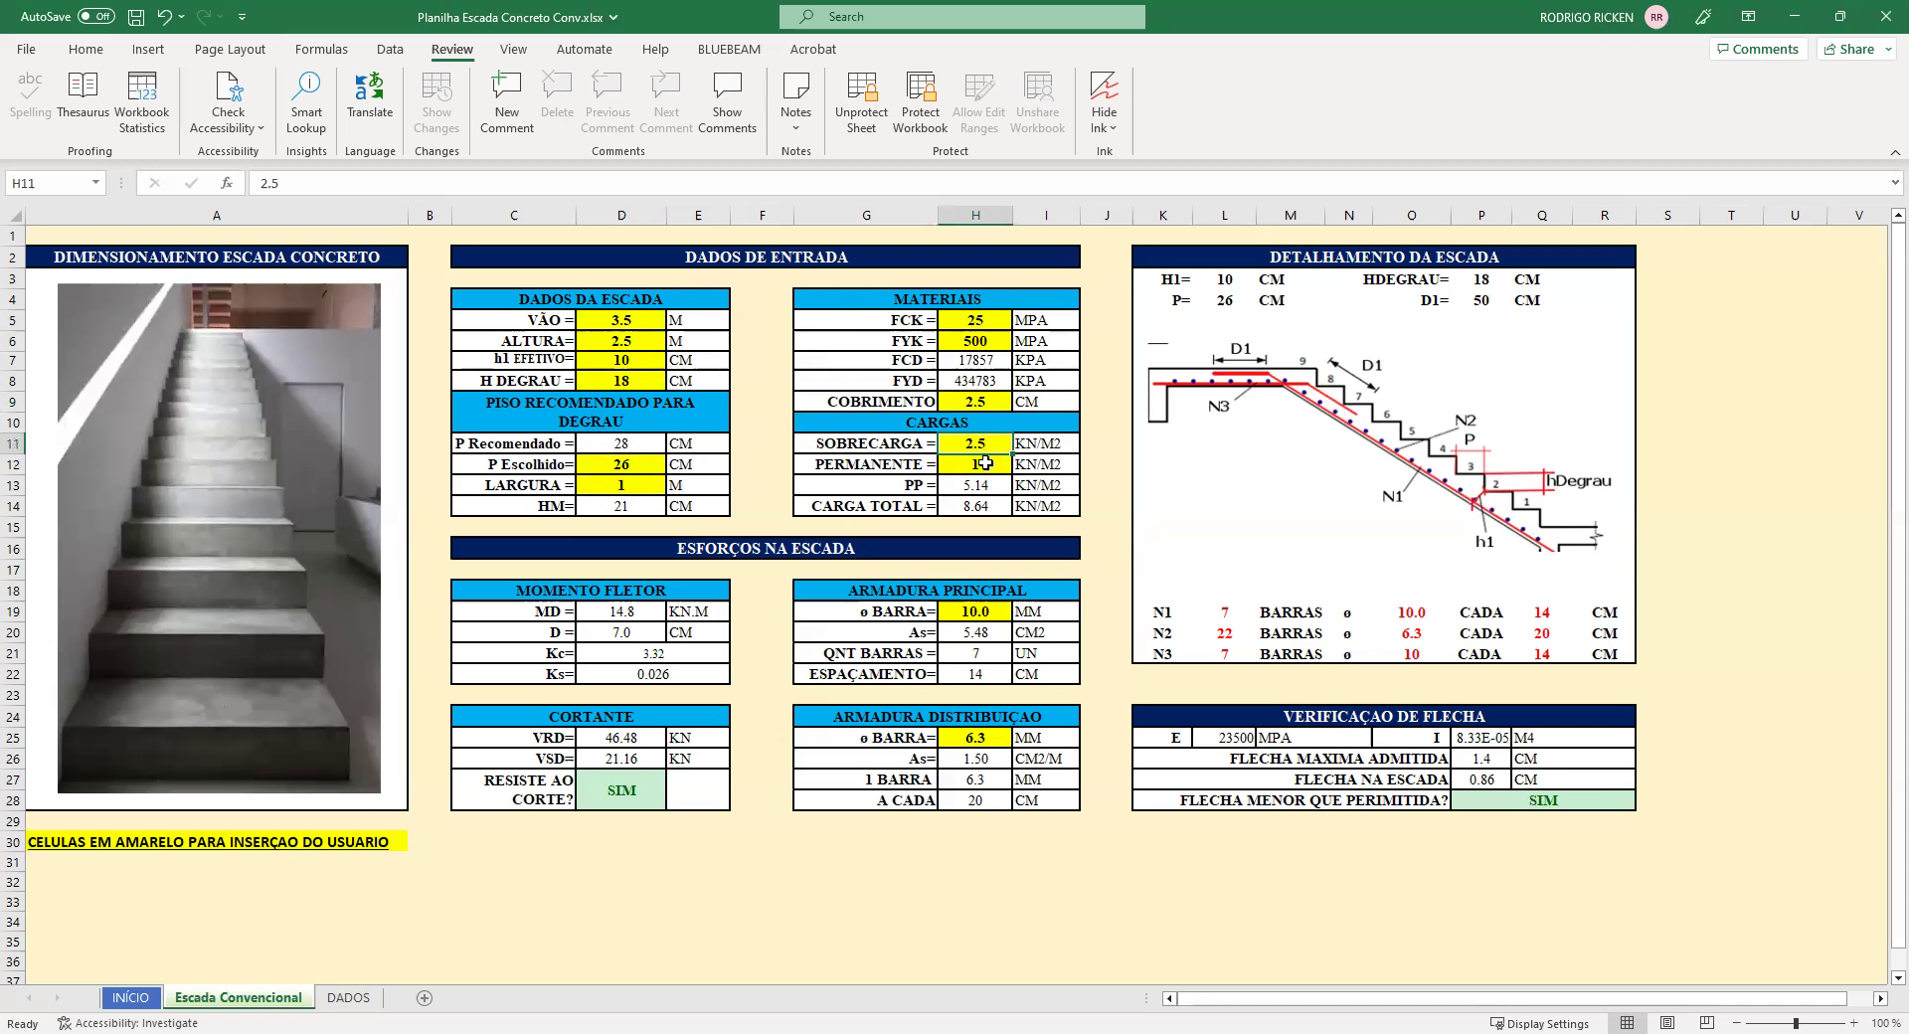
pyautogui.click(989, 472)
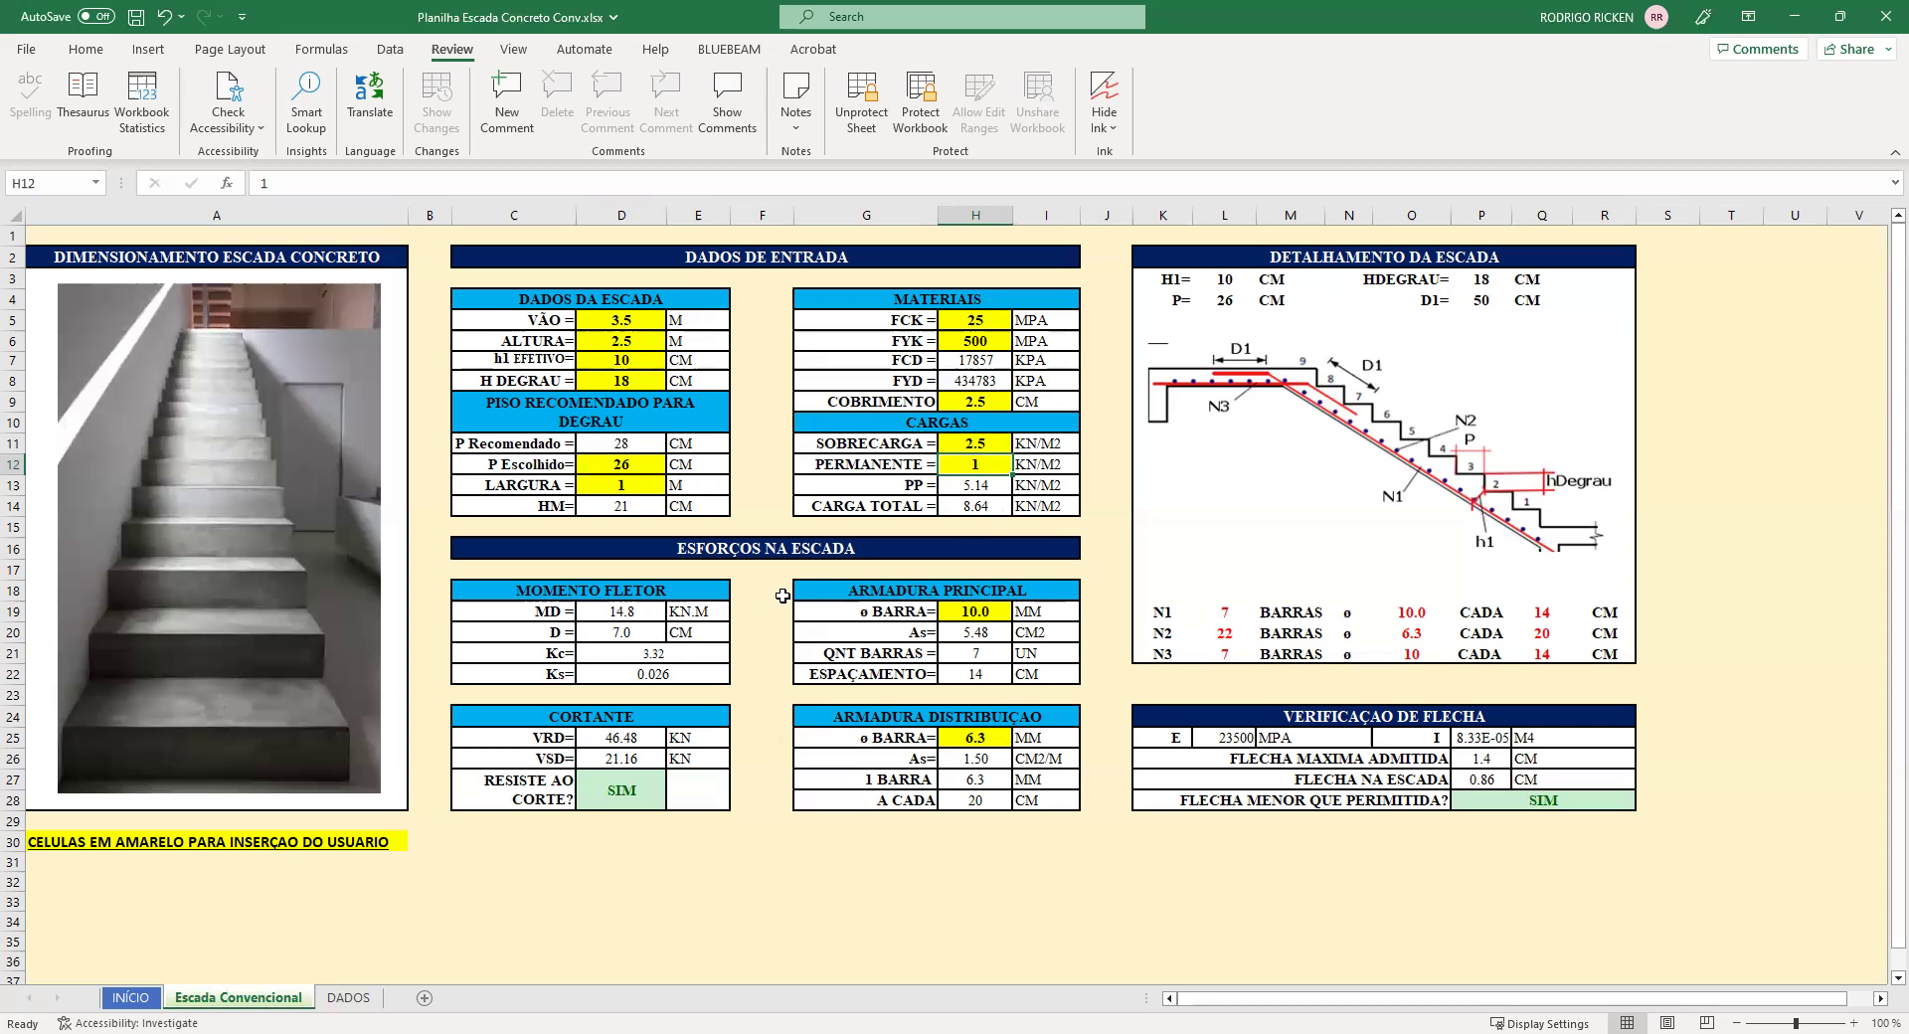
pyautogui.click(990, 618)
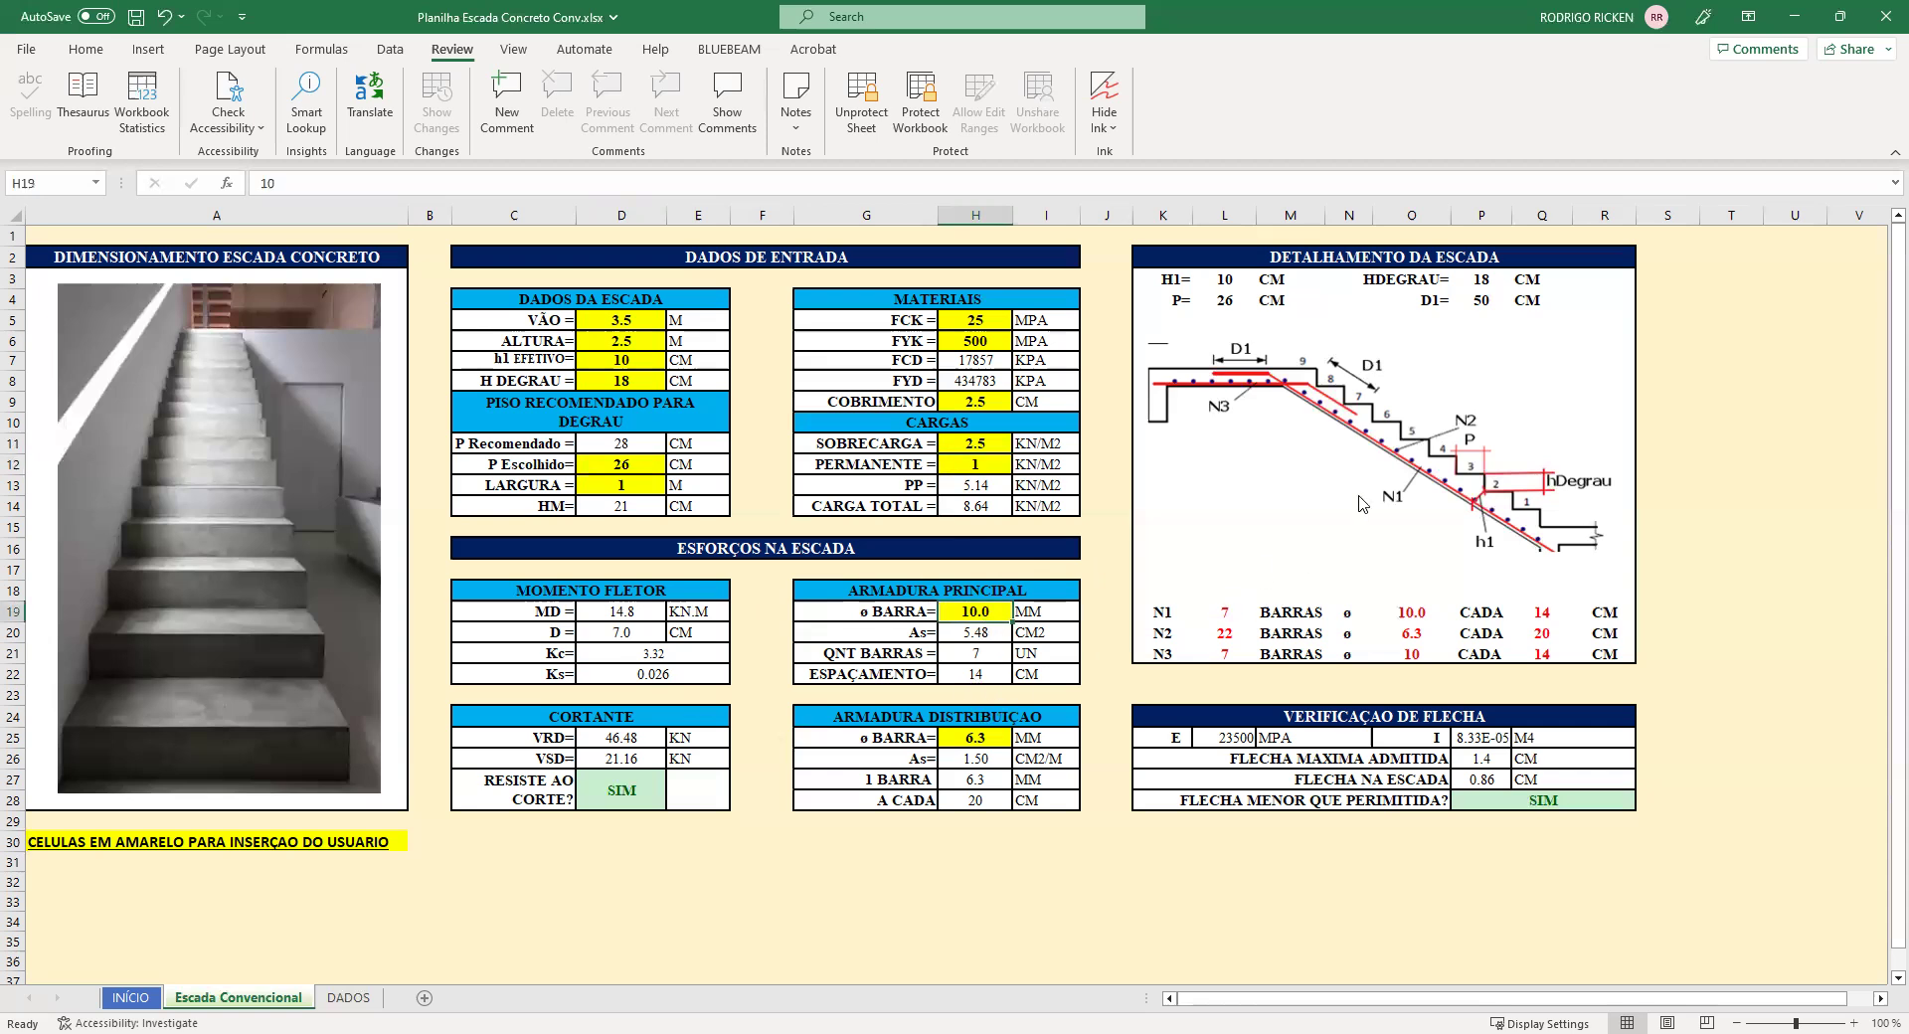
pyautogui.click(968, 736)
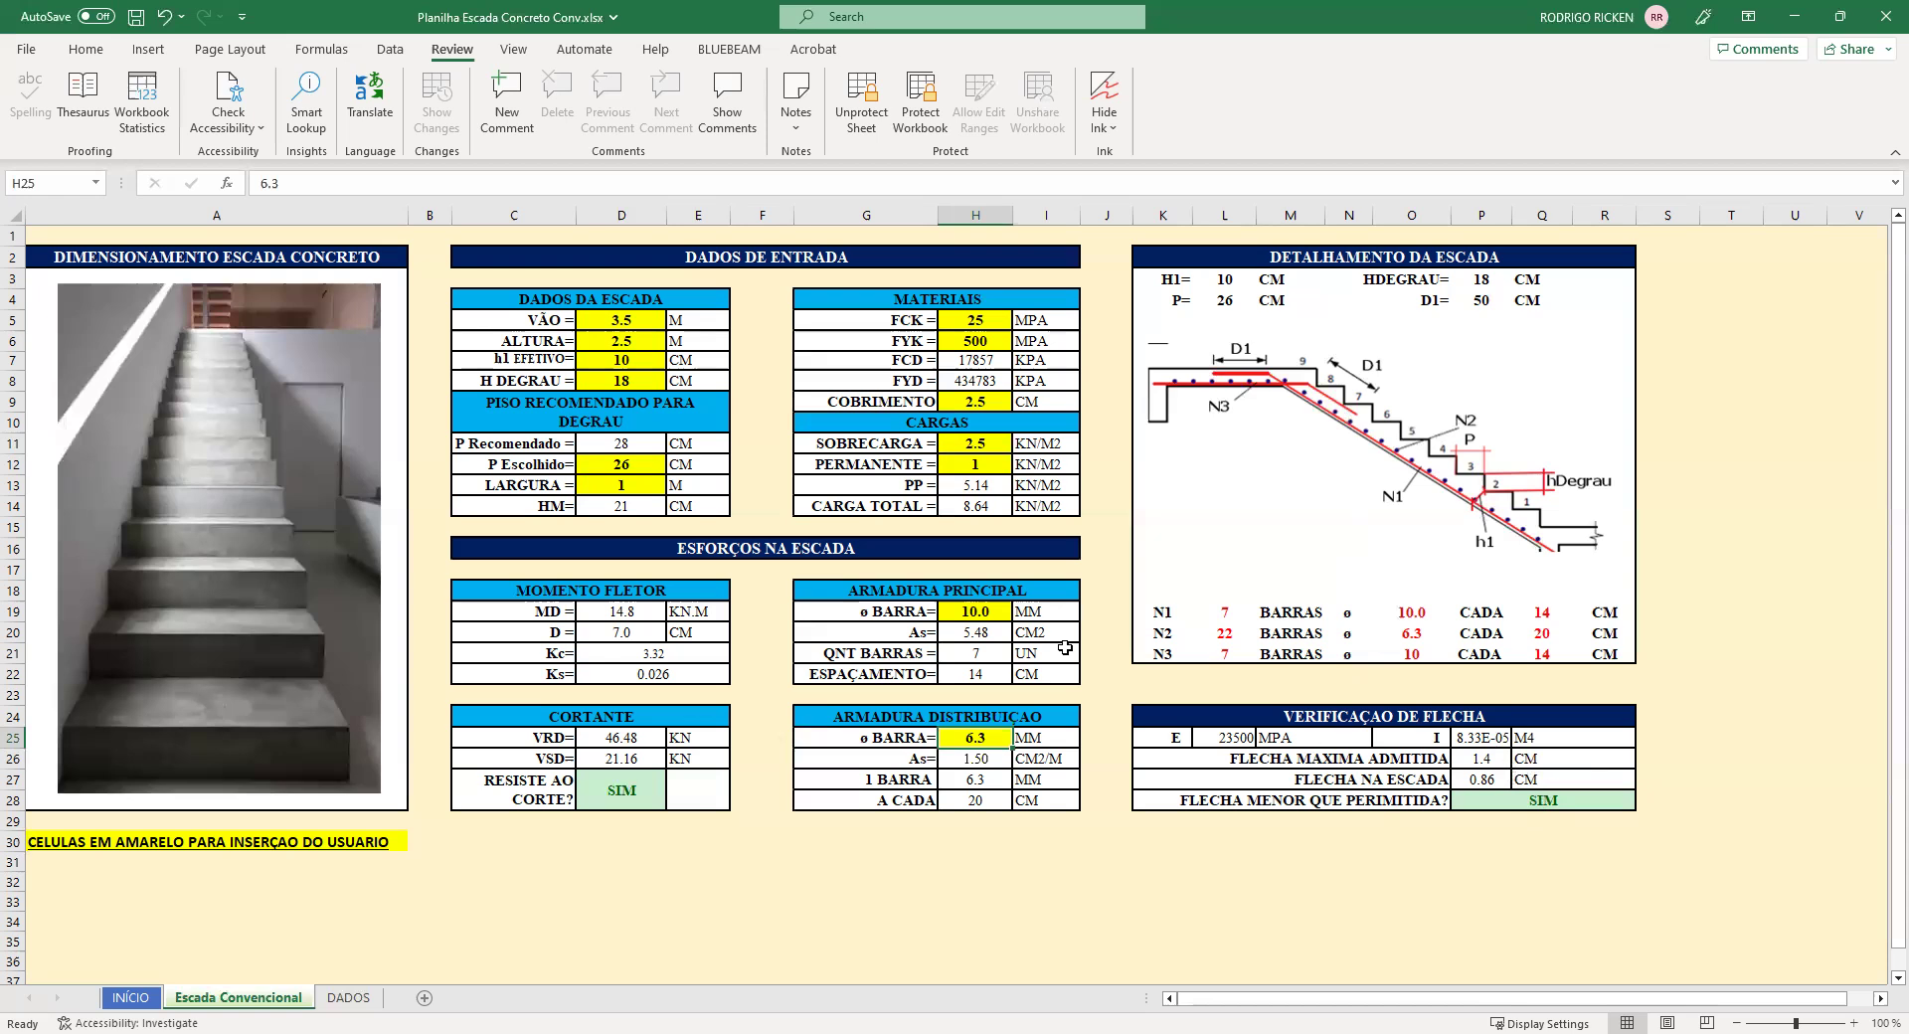
# Set the stair's effective thickness (h1 EFETIVO) to 8 cm
pyautogui.click(617, 484)
pyautogui.click(633, 470)
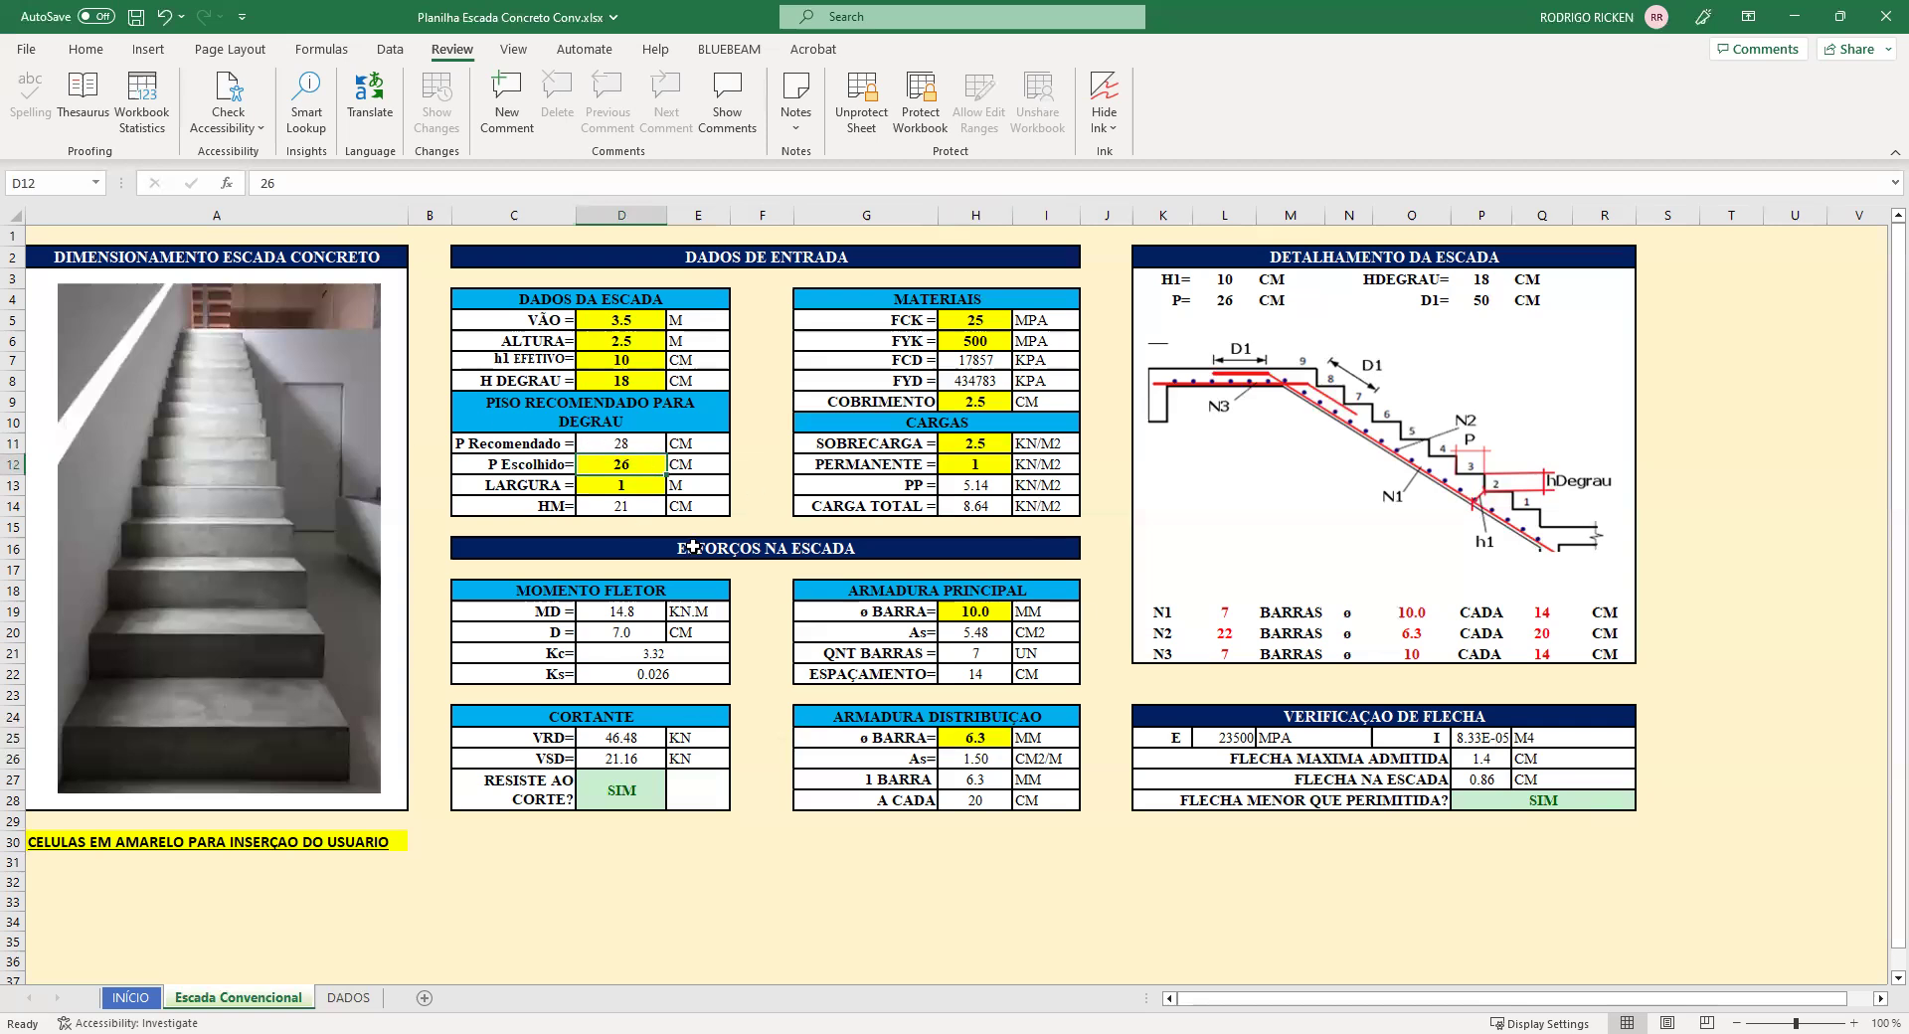
pyautogui.moveTo(611, 469); pyautogui.dragTo(625, 487)
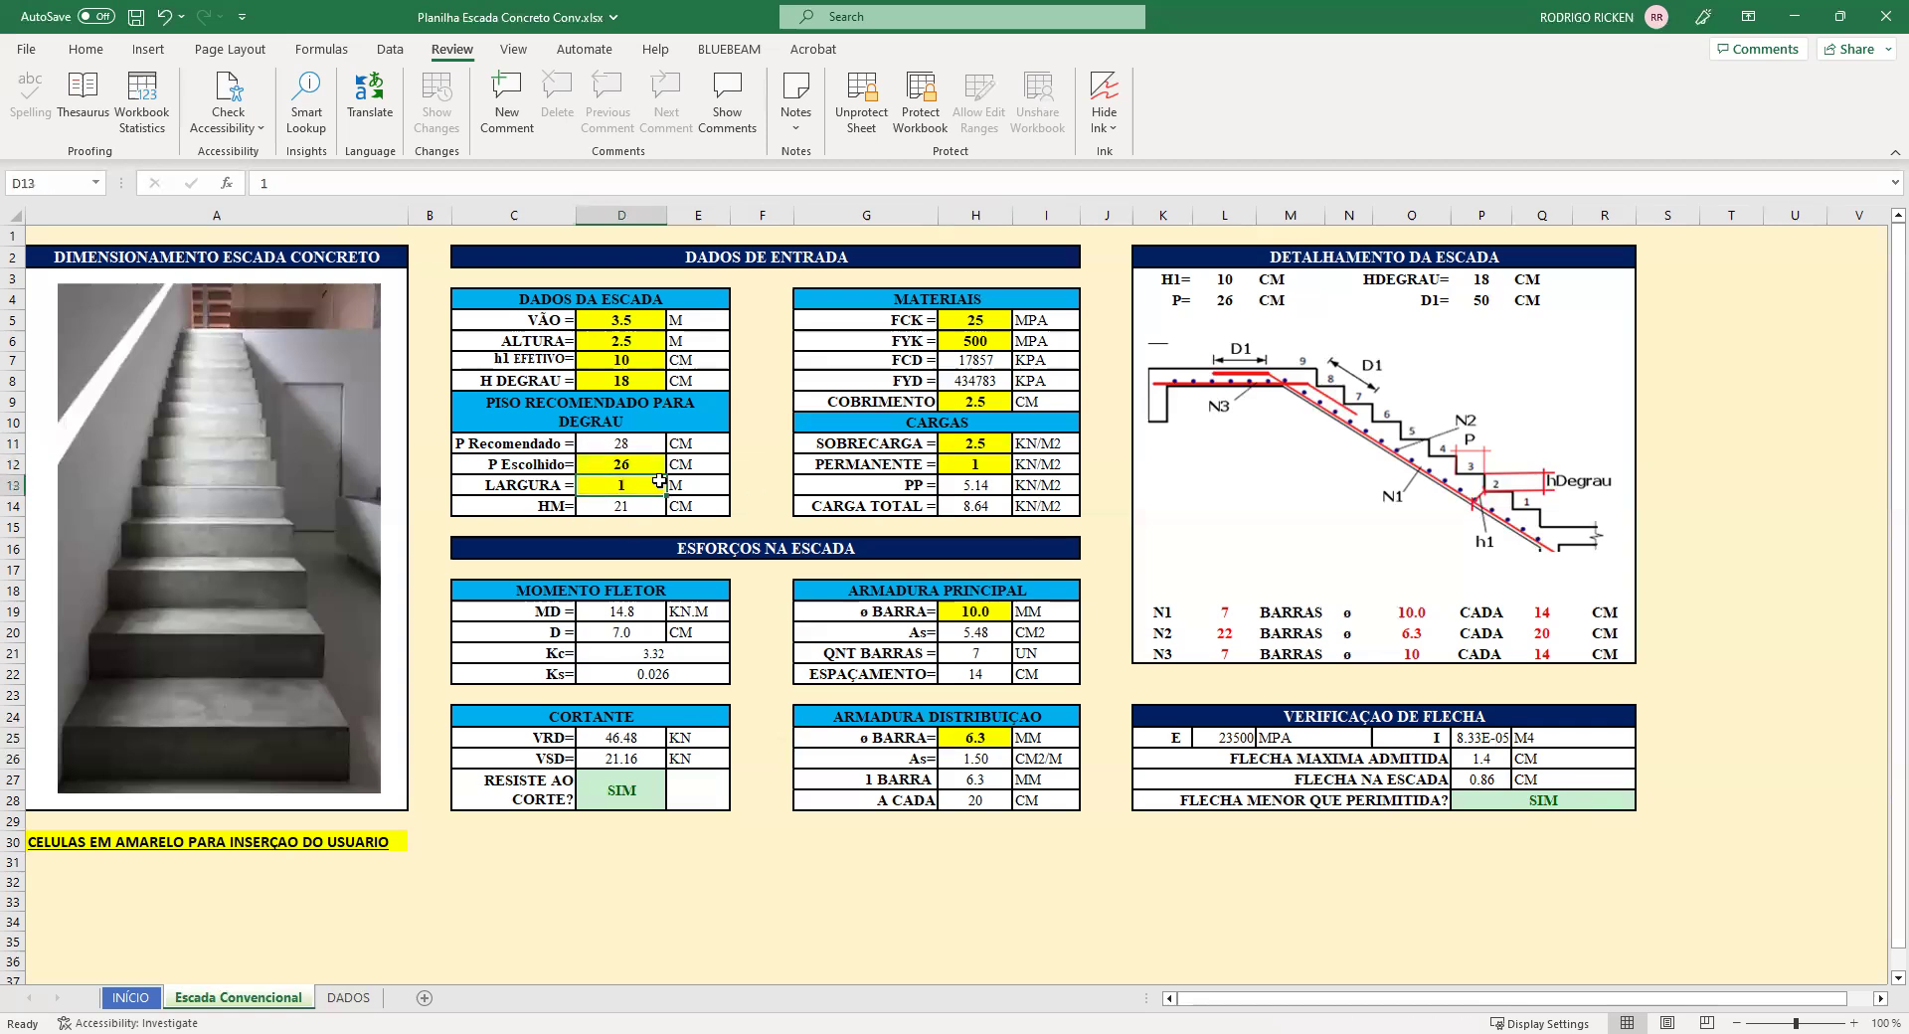
pyautogui.click(633, 378)
pyautogui.click(597, 356)
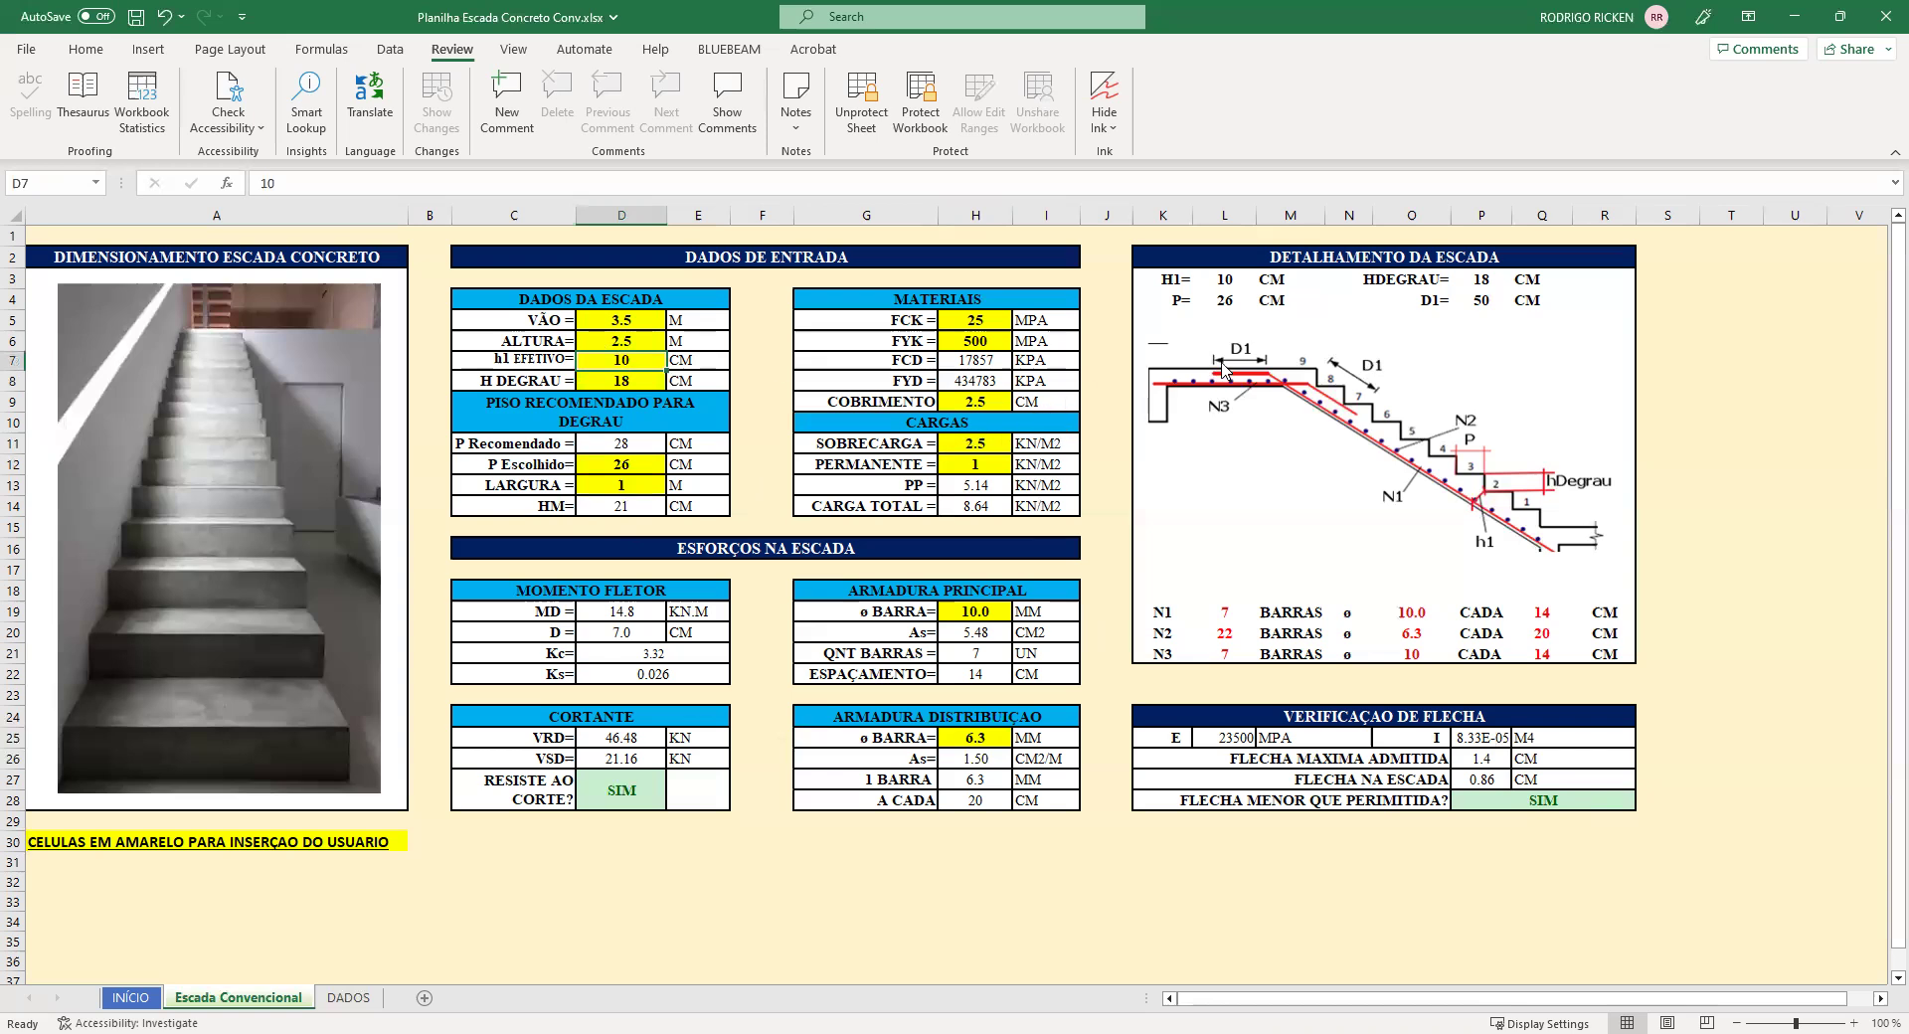
pyautogui.write('8')
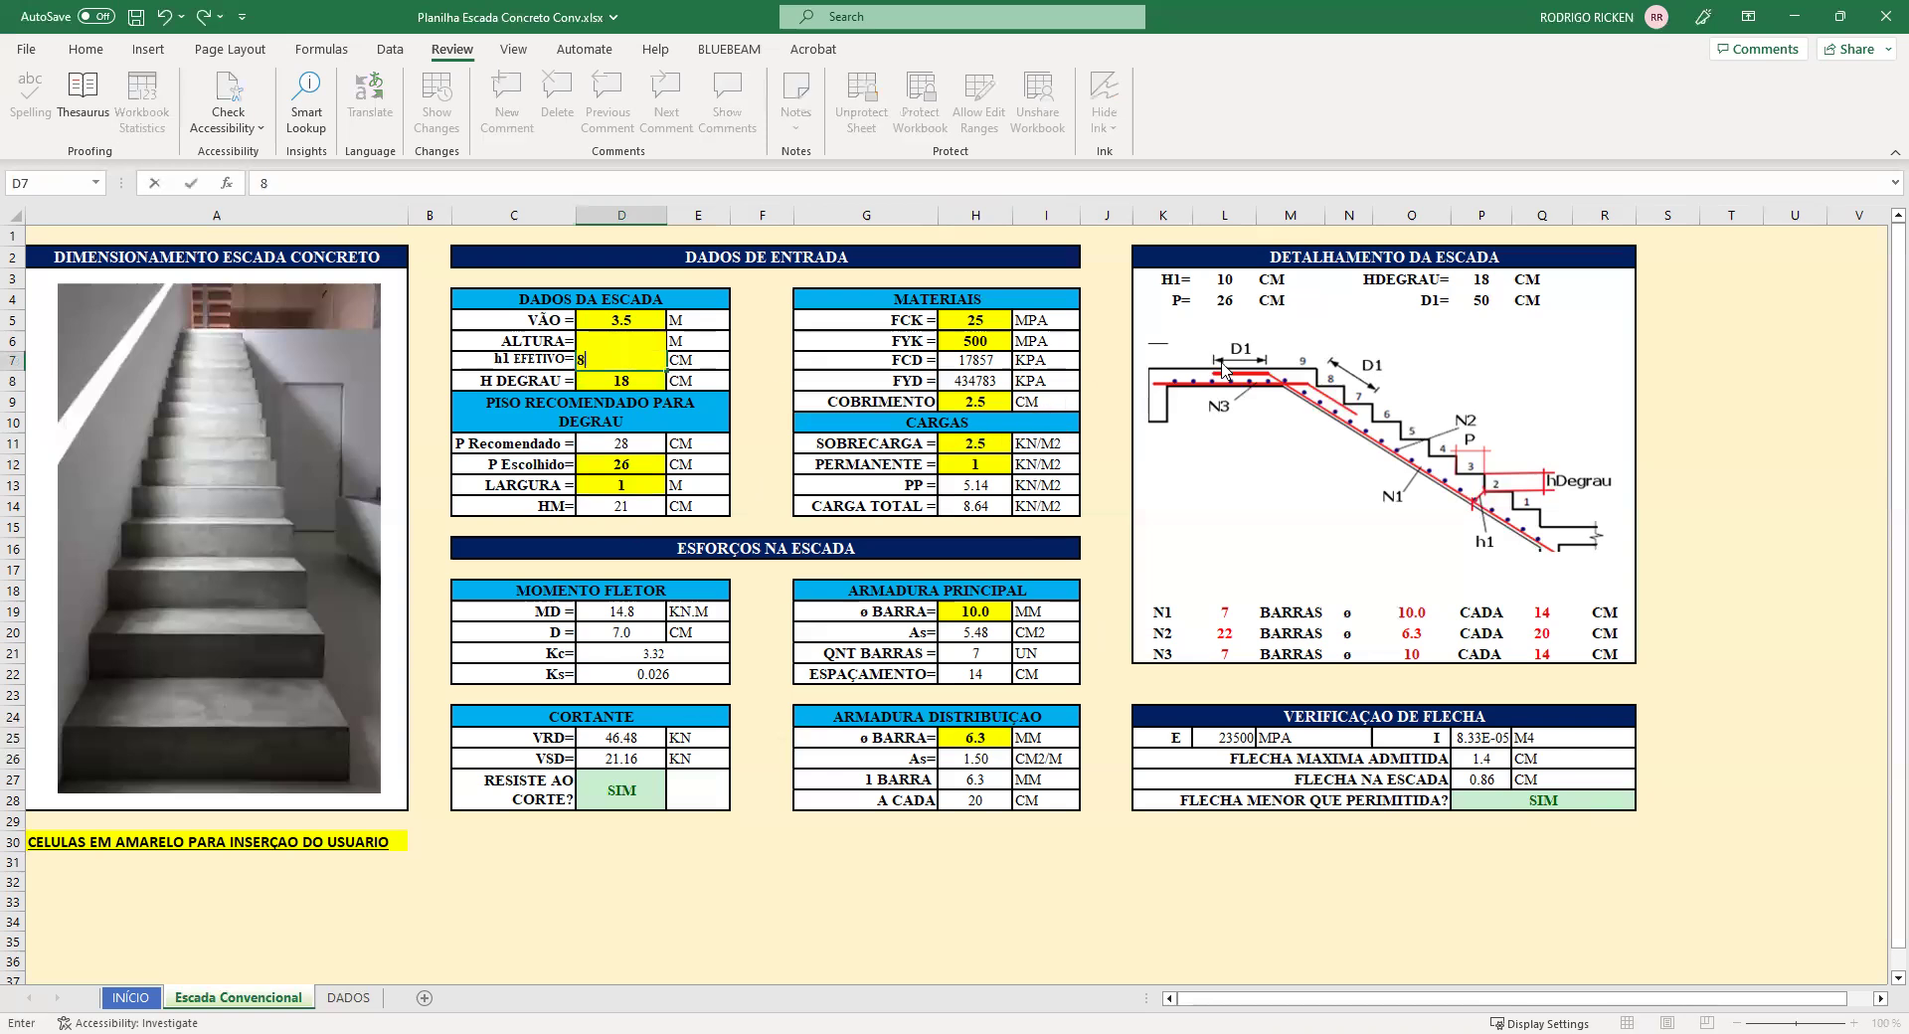
pyautogui.click(612, 484)
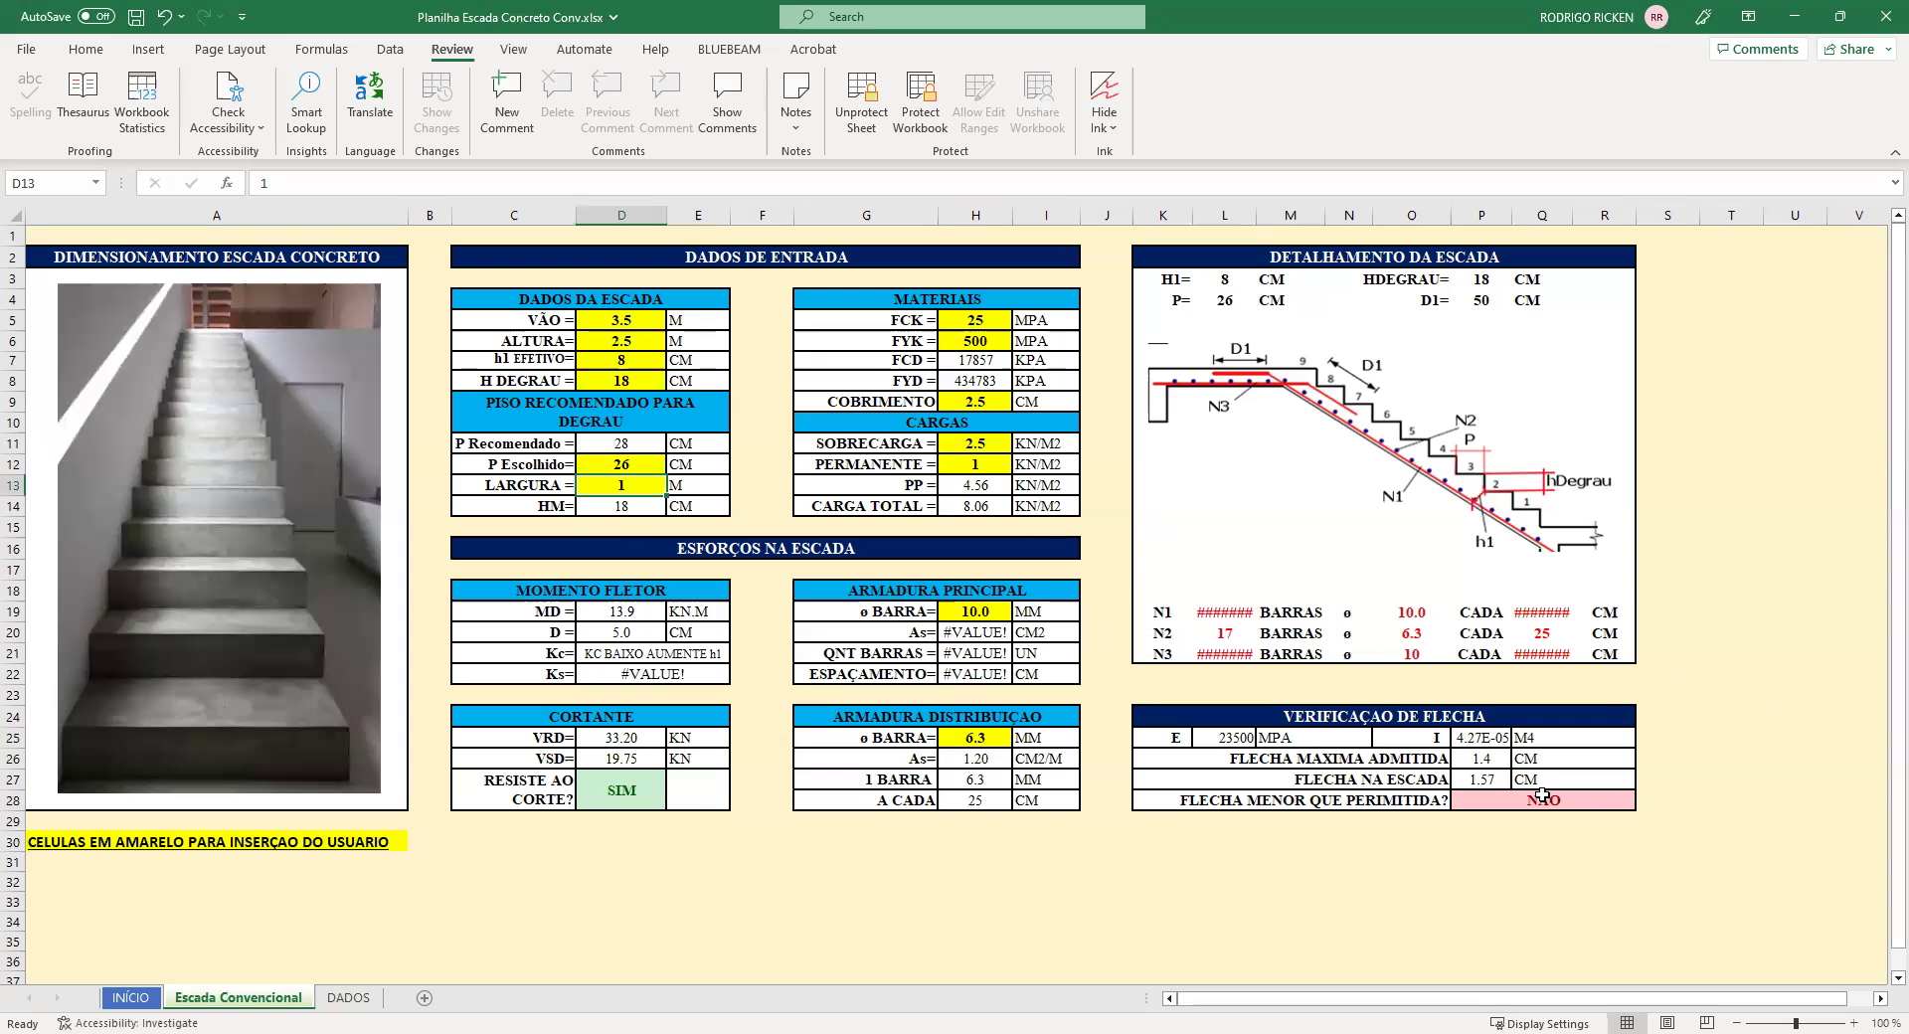
# Set the stair's effective thickness (h1 EFETIVO) back to 10 cm
pyautogui.click(607, 345)
pyautogui.press('Down')
pyautogui.write('10')
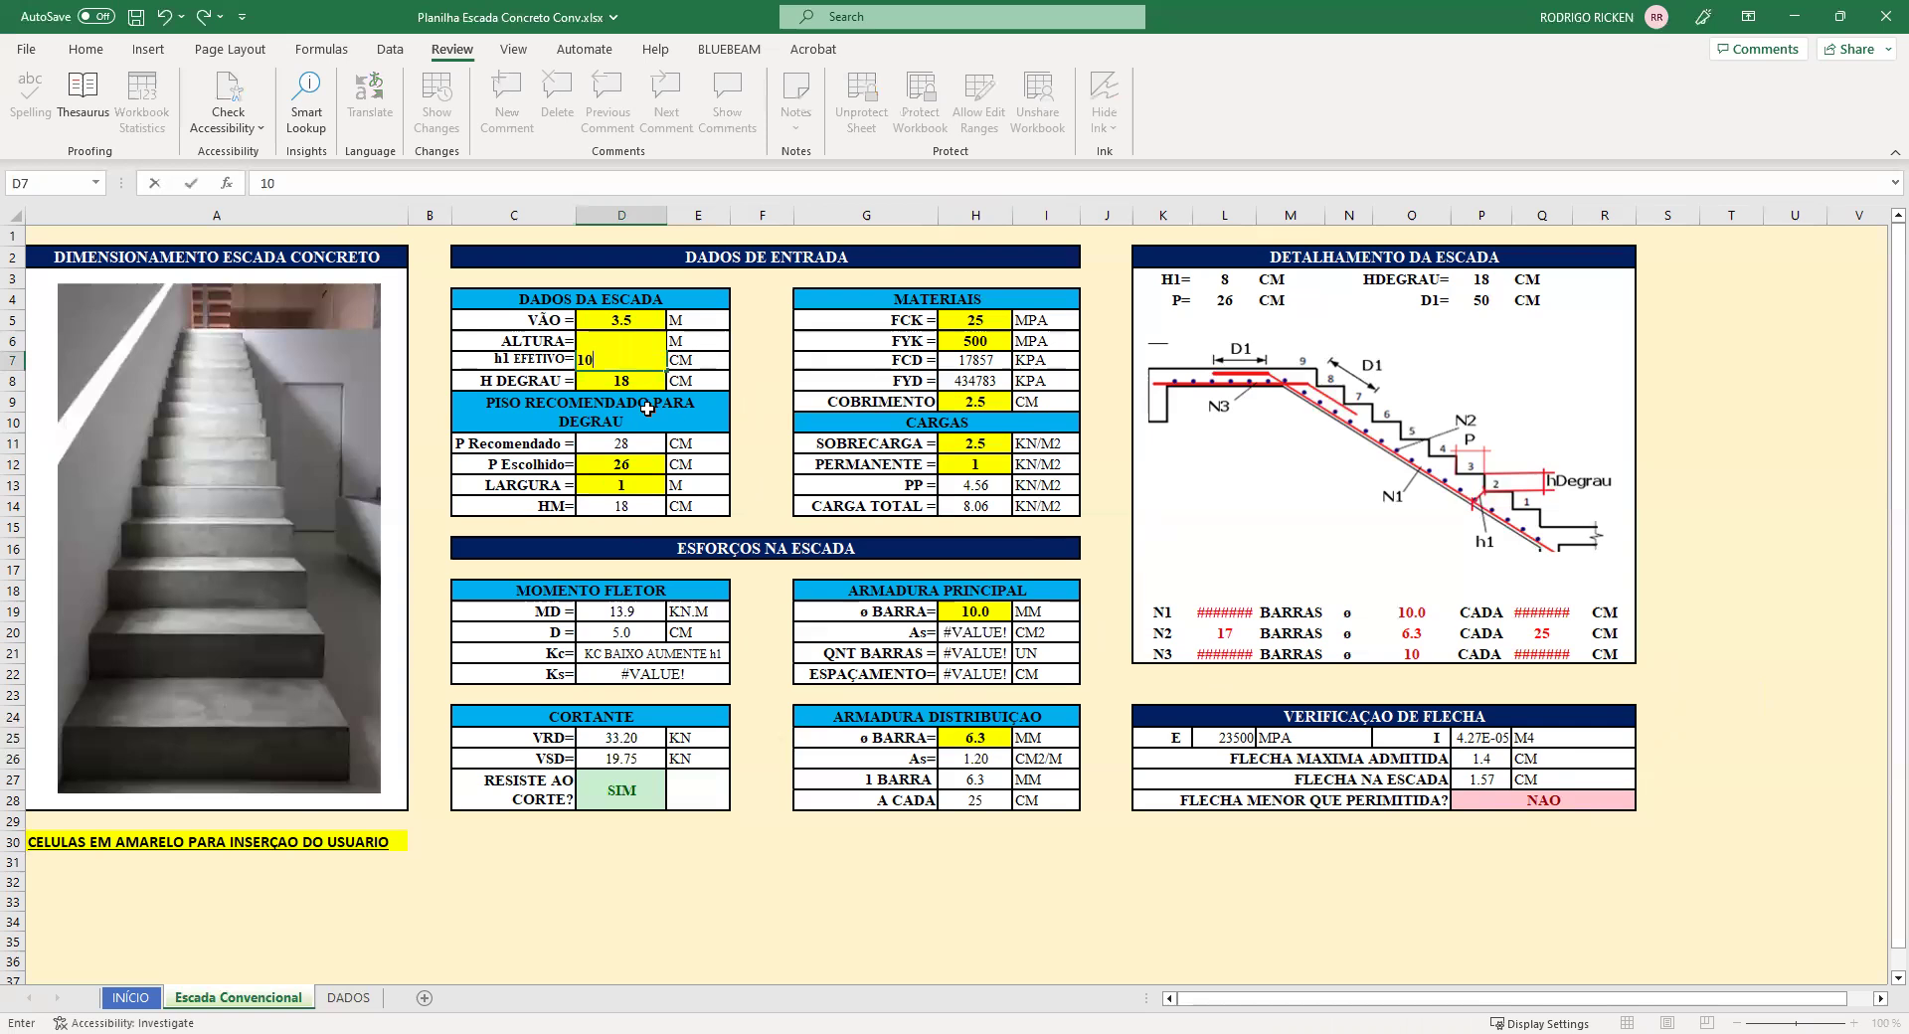
pyautogui.hotkey('ctrl', 'Return')
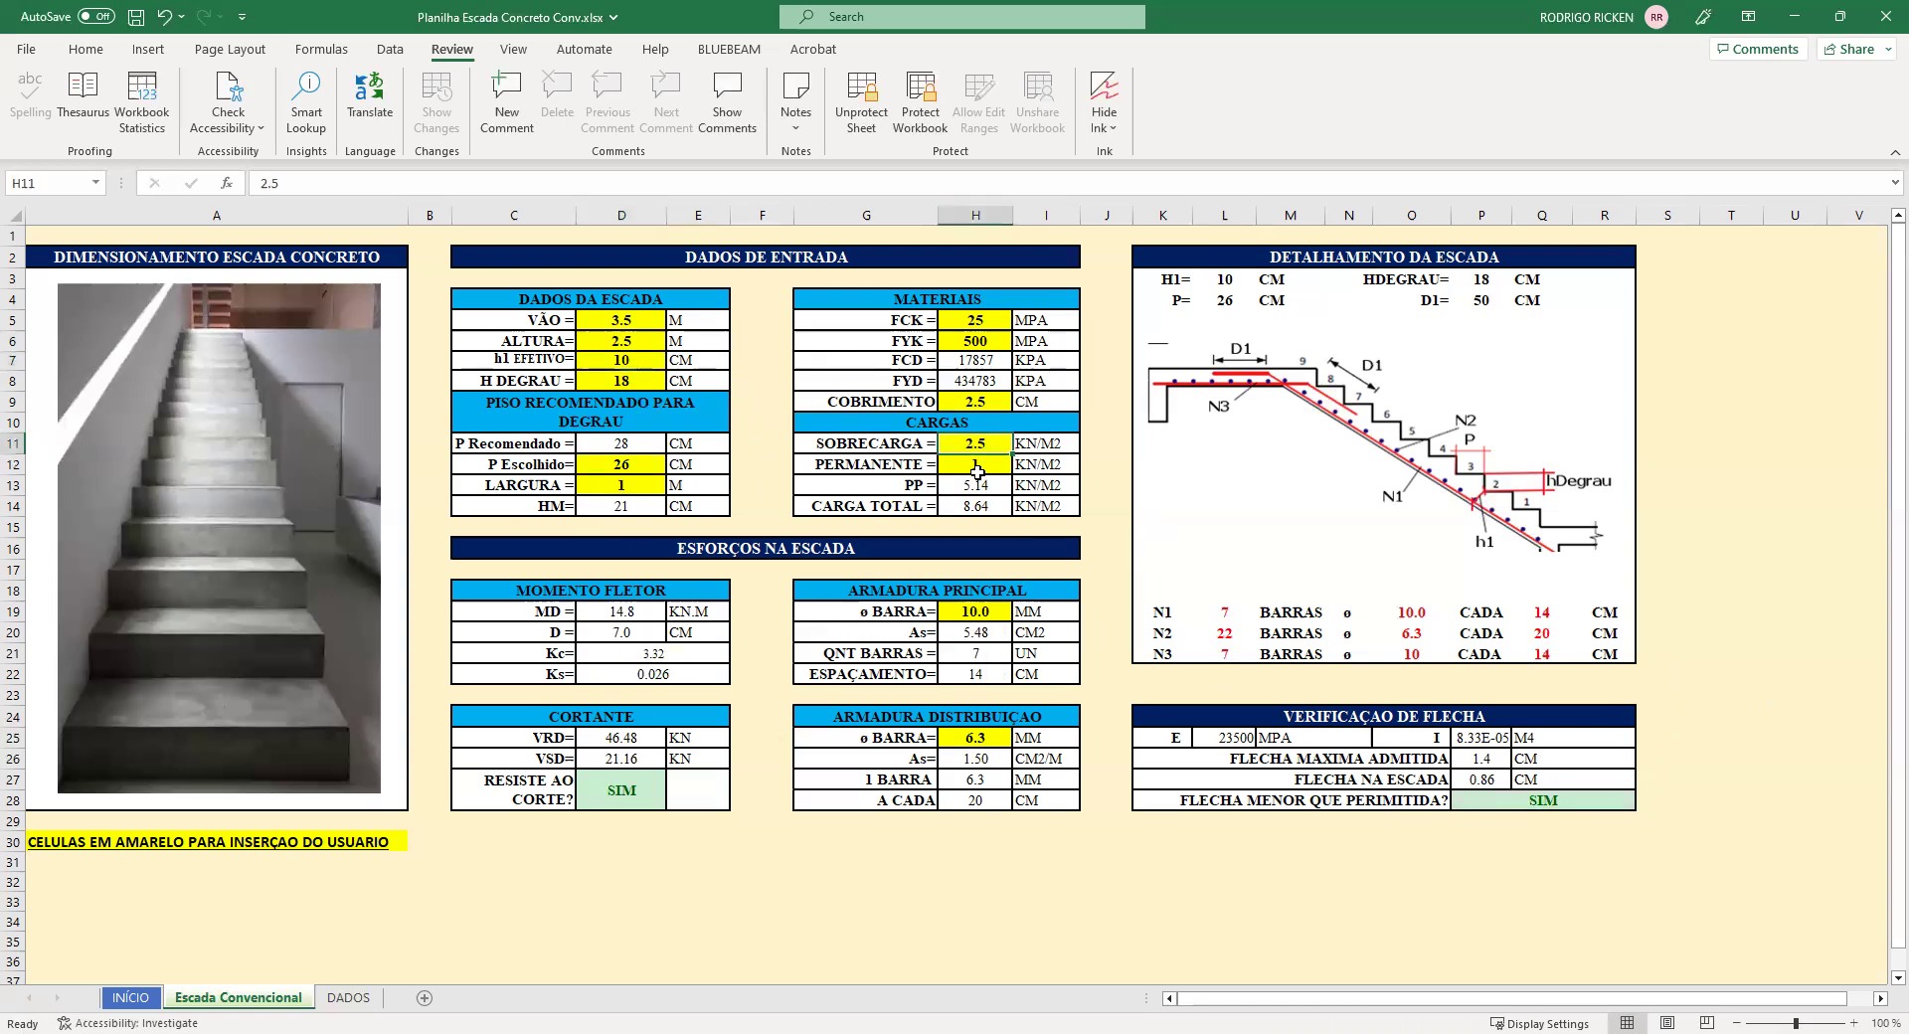
# Set the live load (SOBRECARGA) to 3.5 kN/m2 in the stair's load data
pyautogui.click(621, 381)
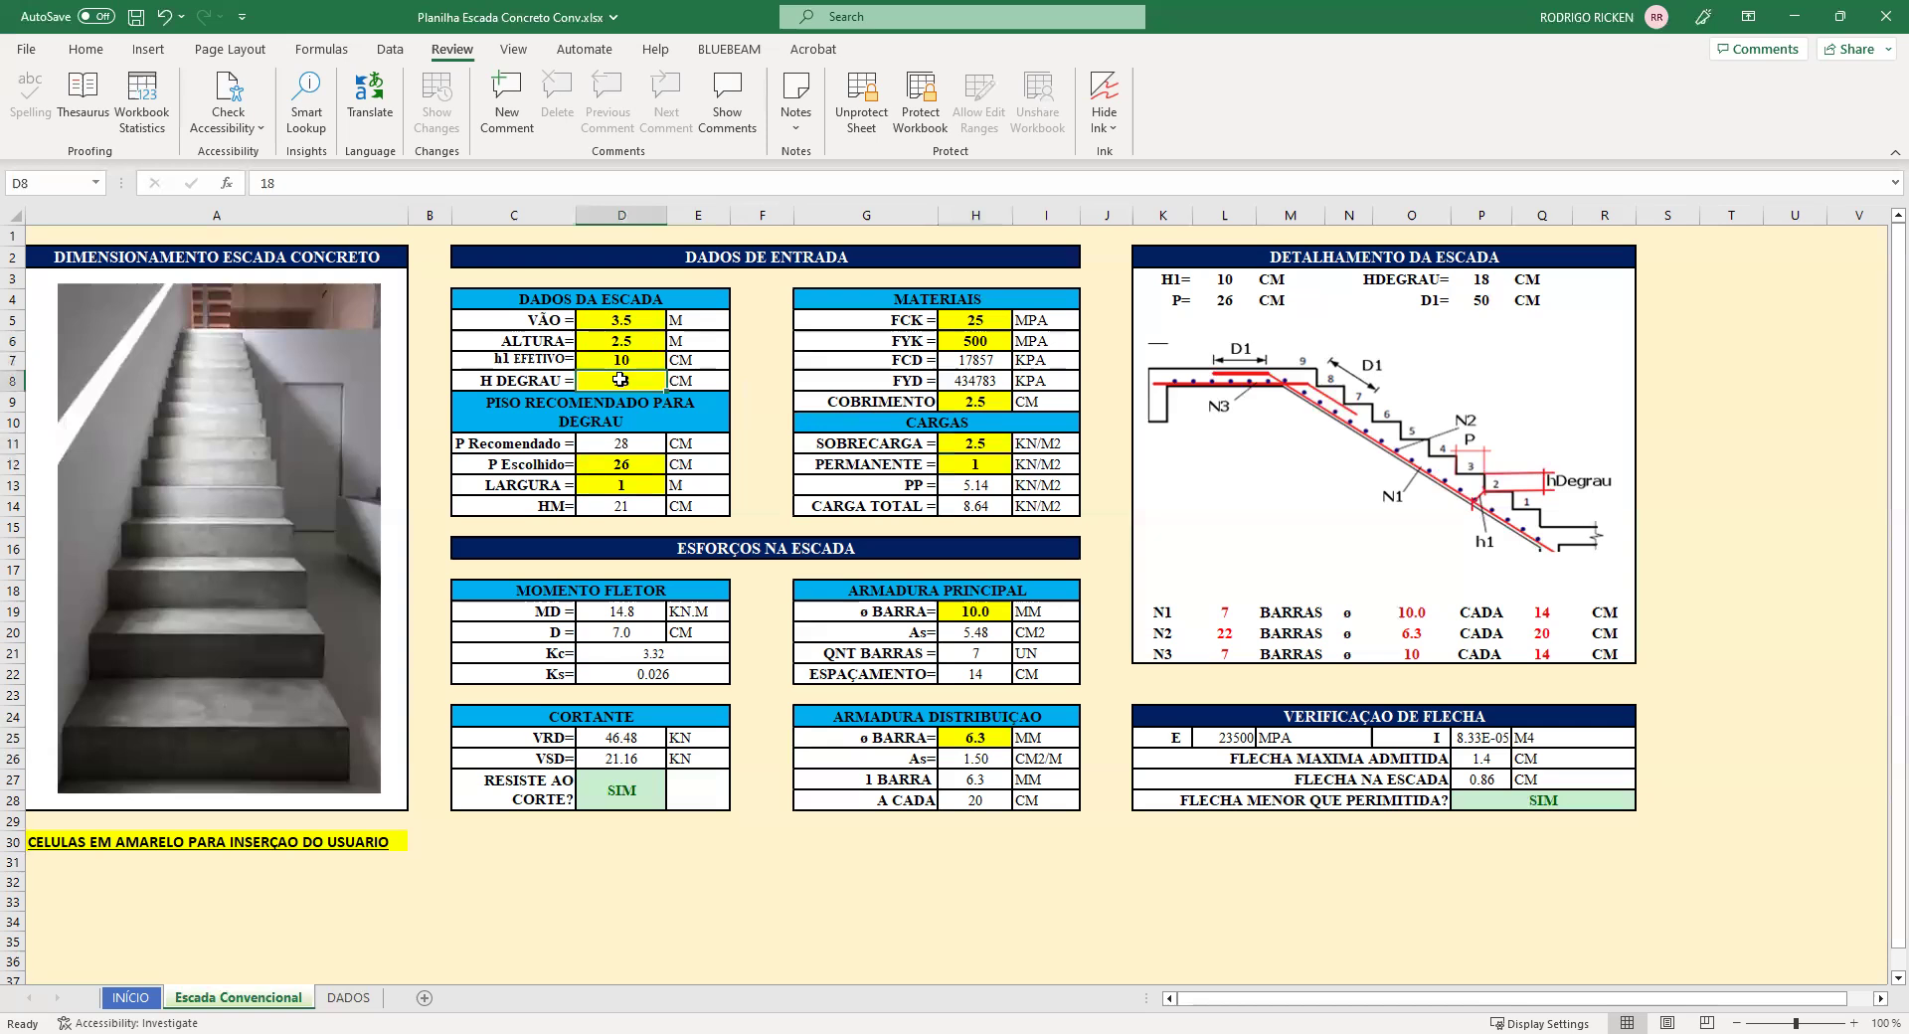
pyautogui.click(974, 444)
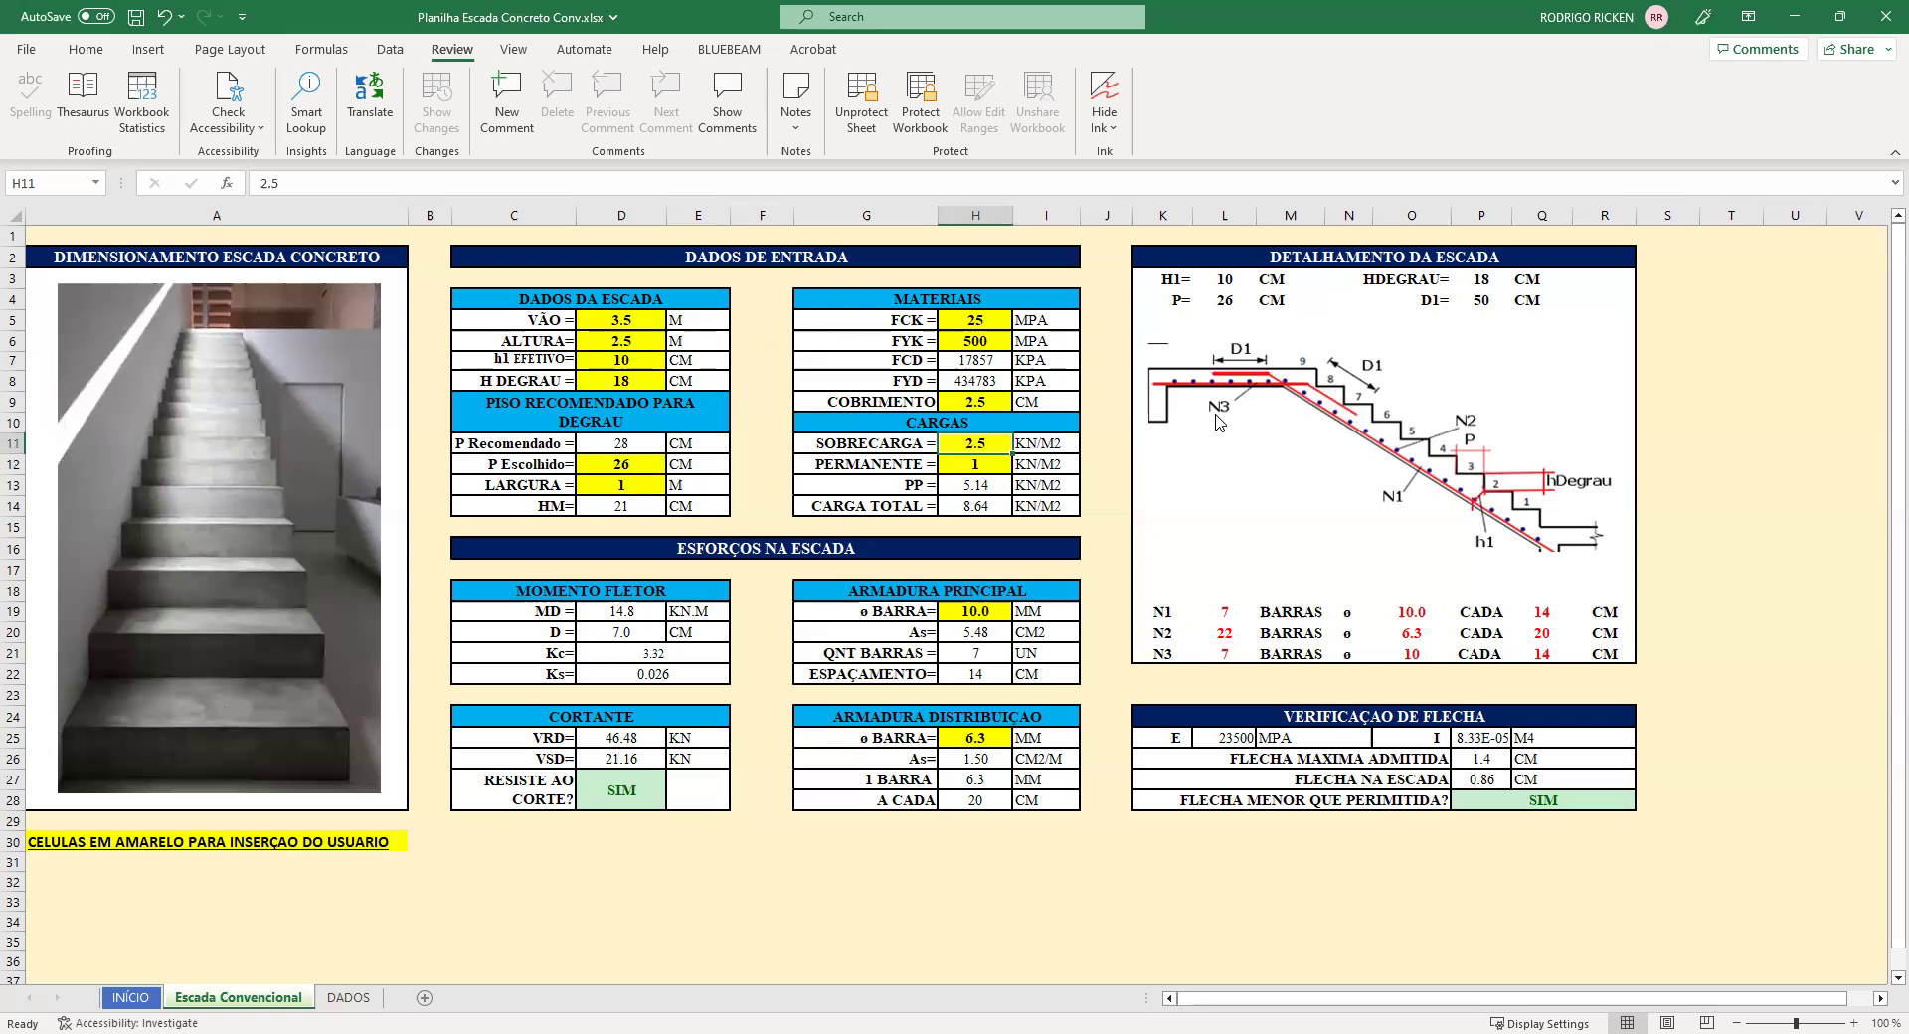
pyautogui.write('3.5')
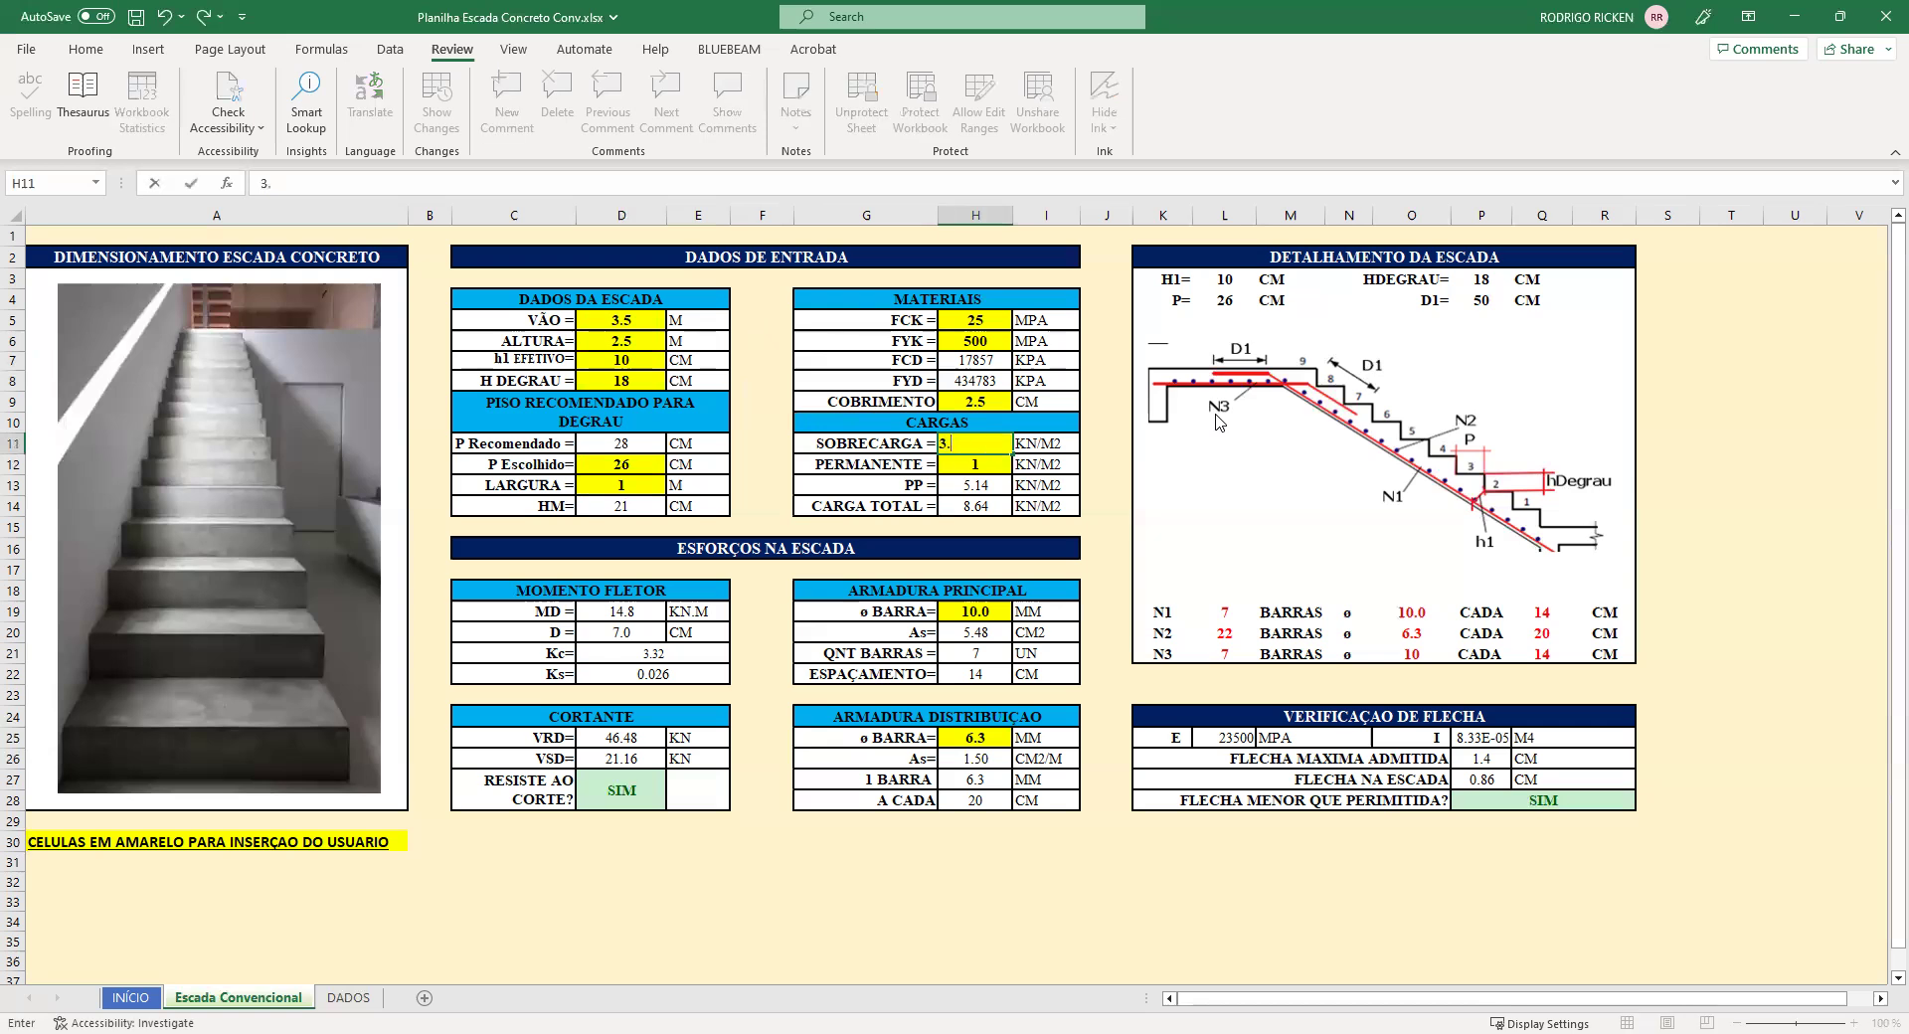
pyautogui.click(970, 465)
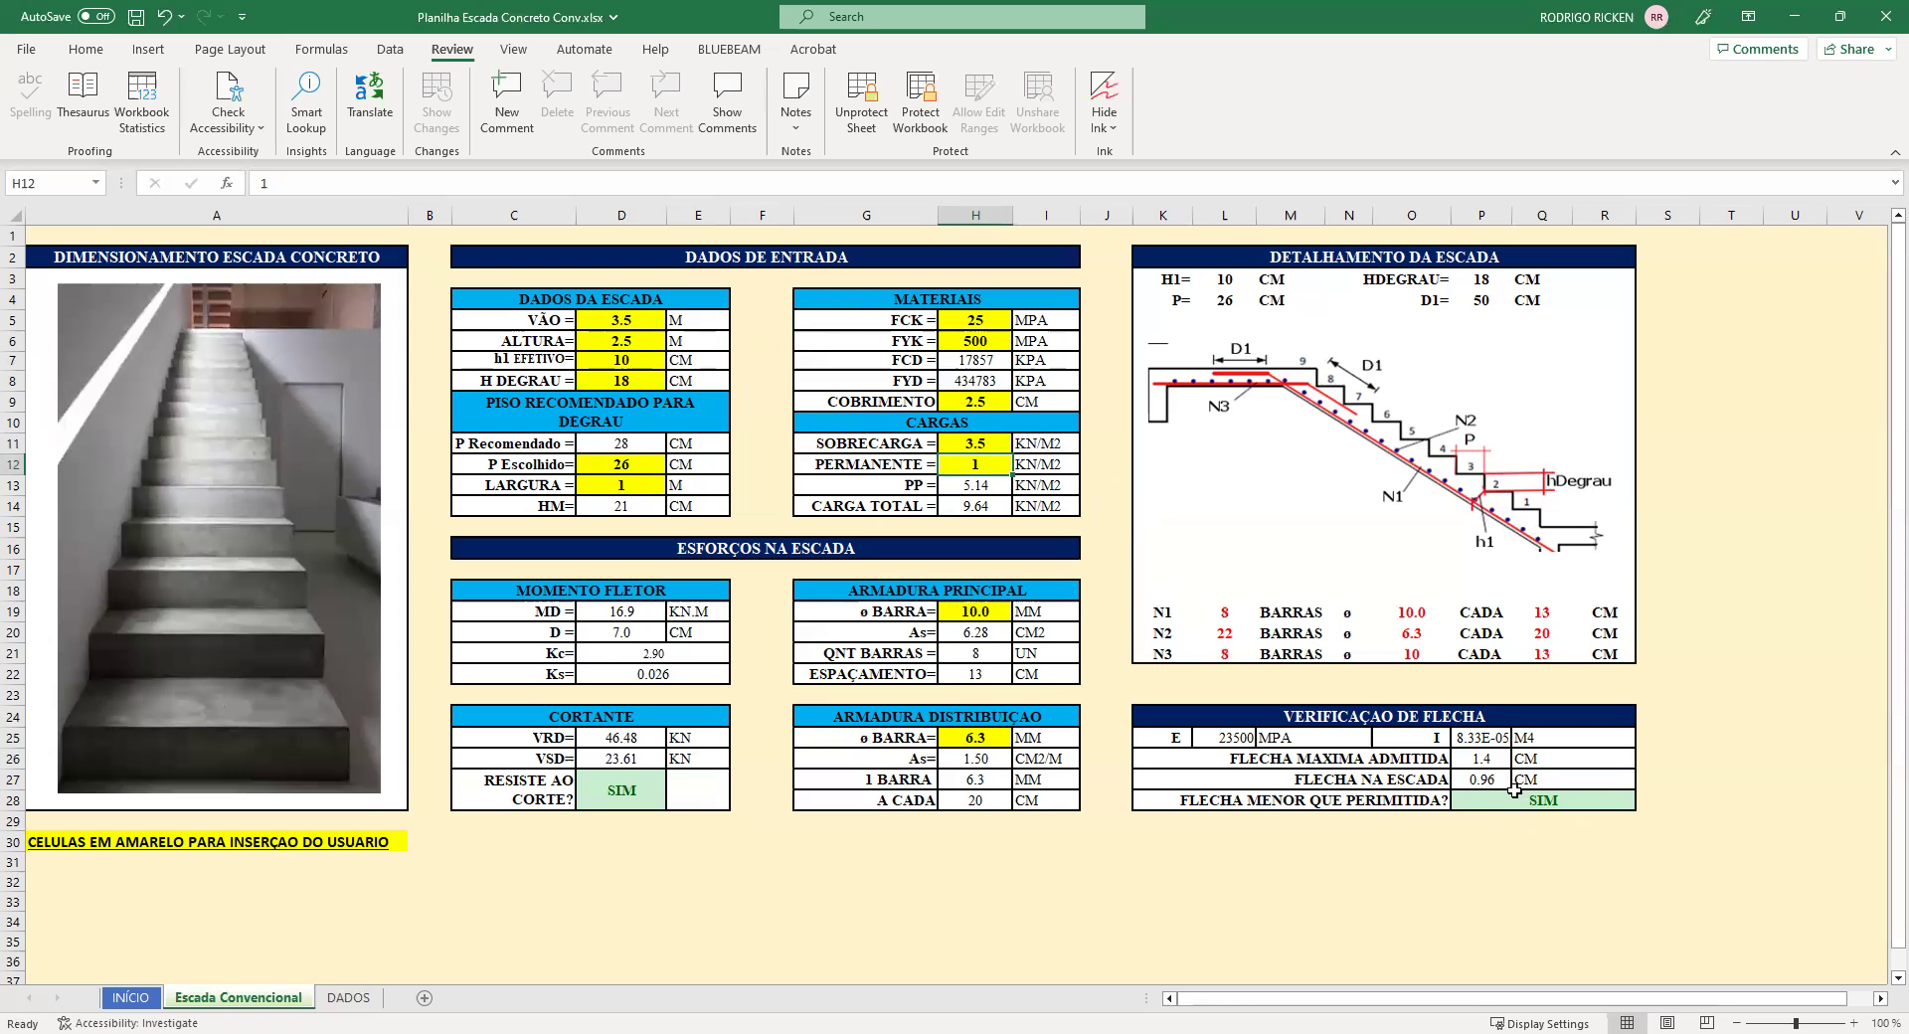
pyautogui.click(985, 444)
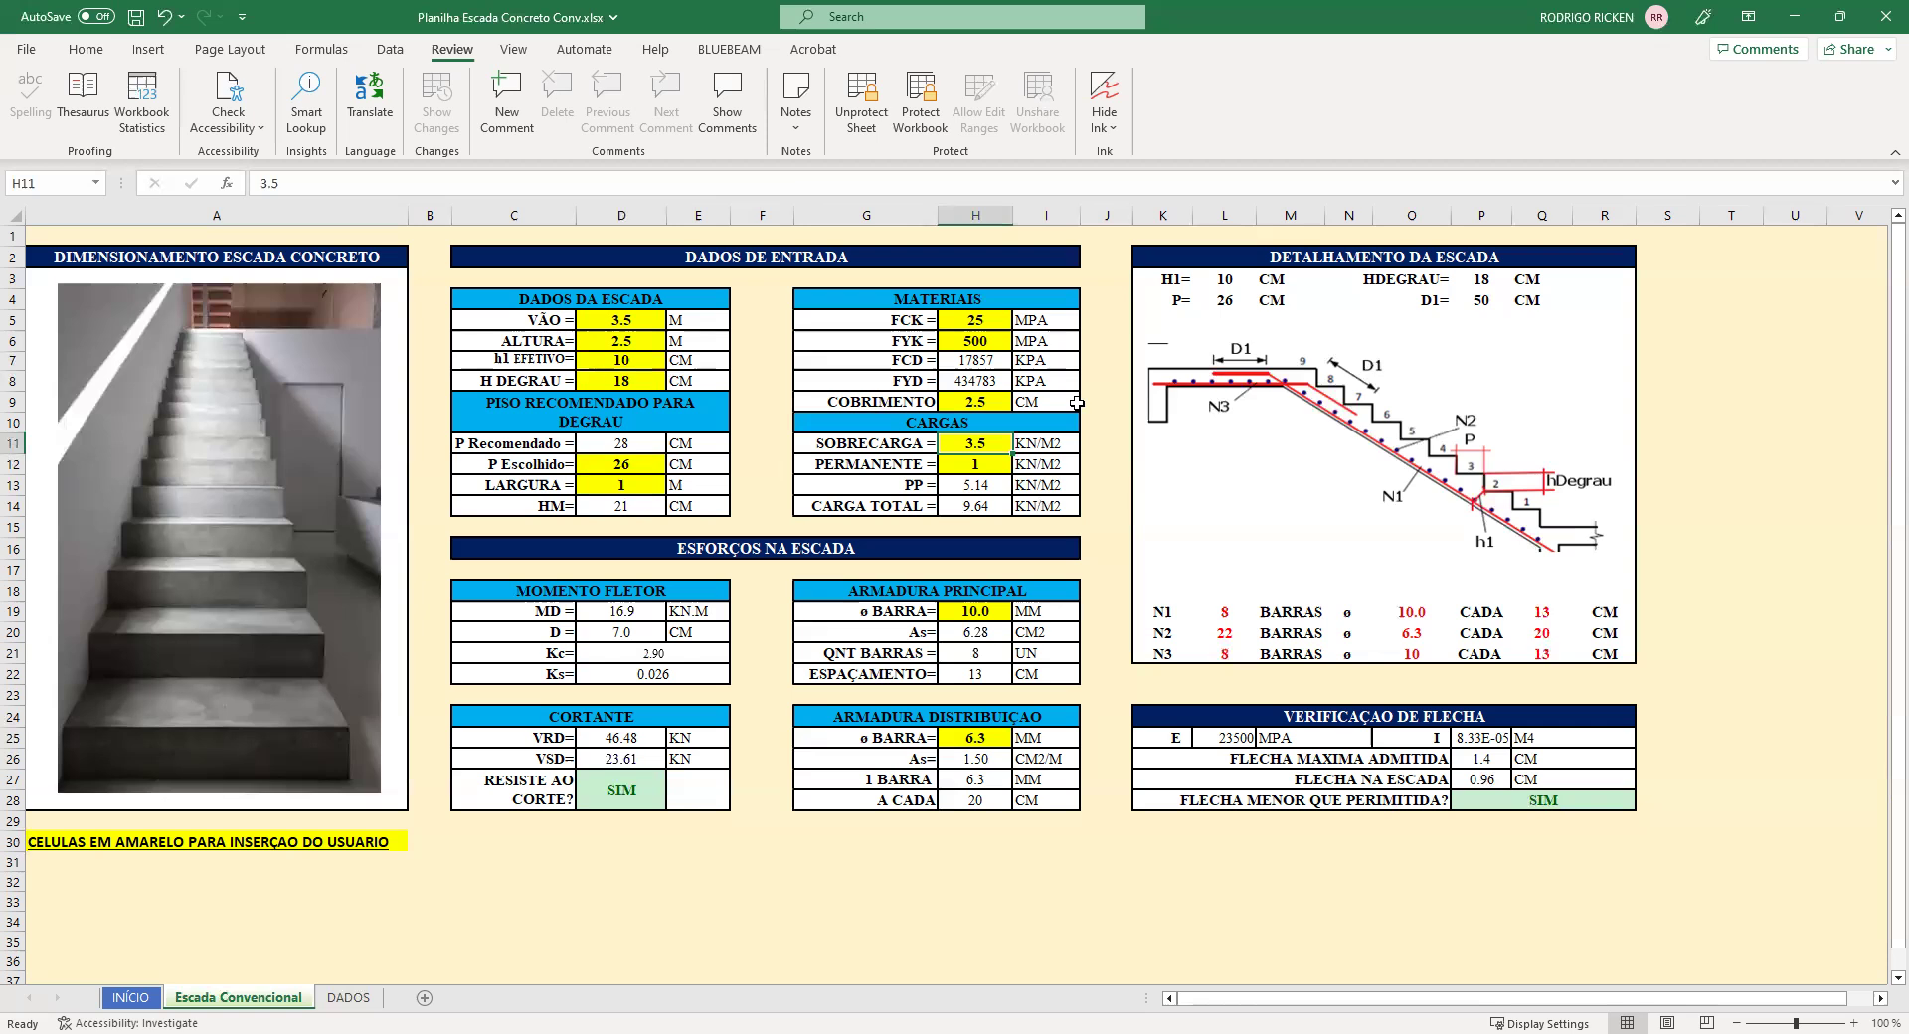
# Test the stair with a span (VÃO) of 4 m and set the span back to 3.5 m
pyautogui.click(642, 318)
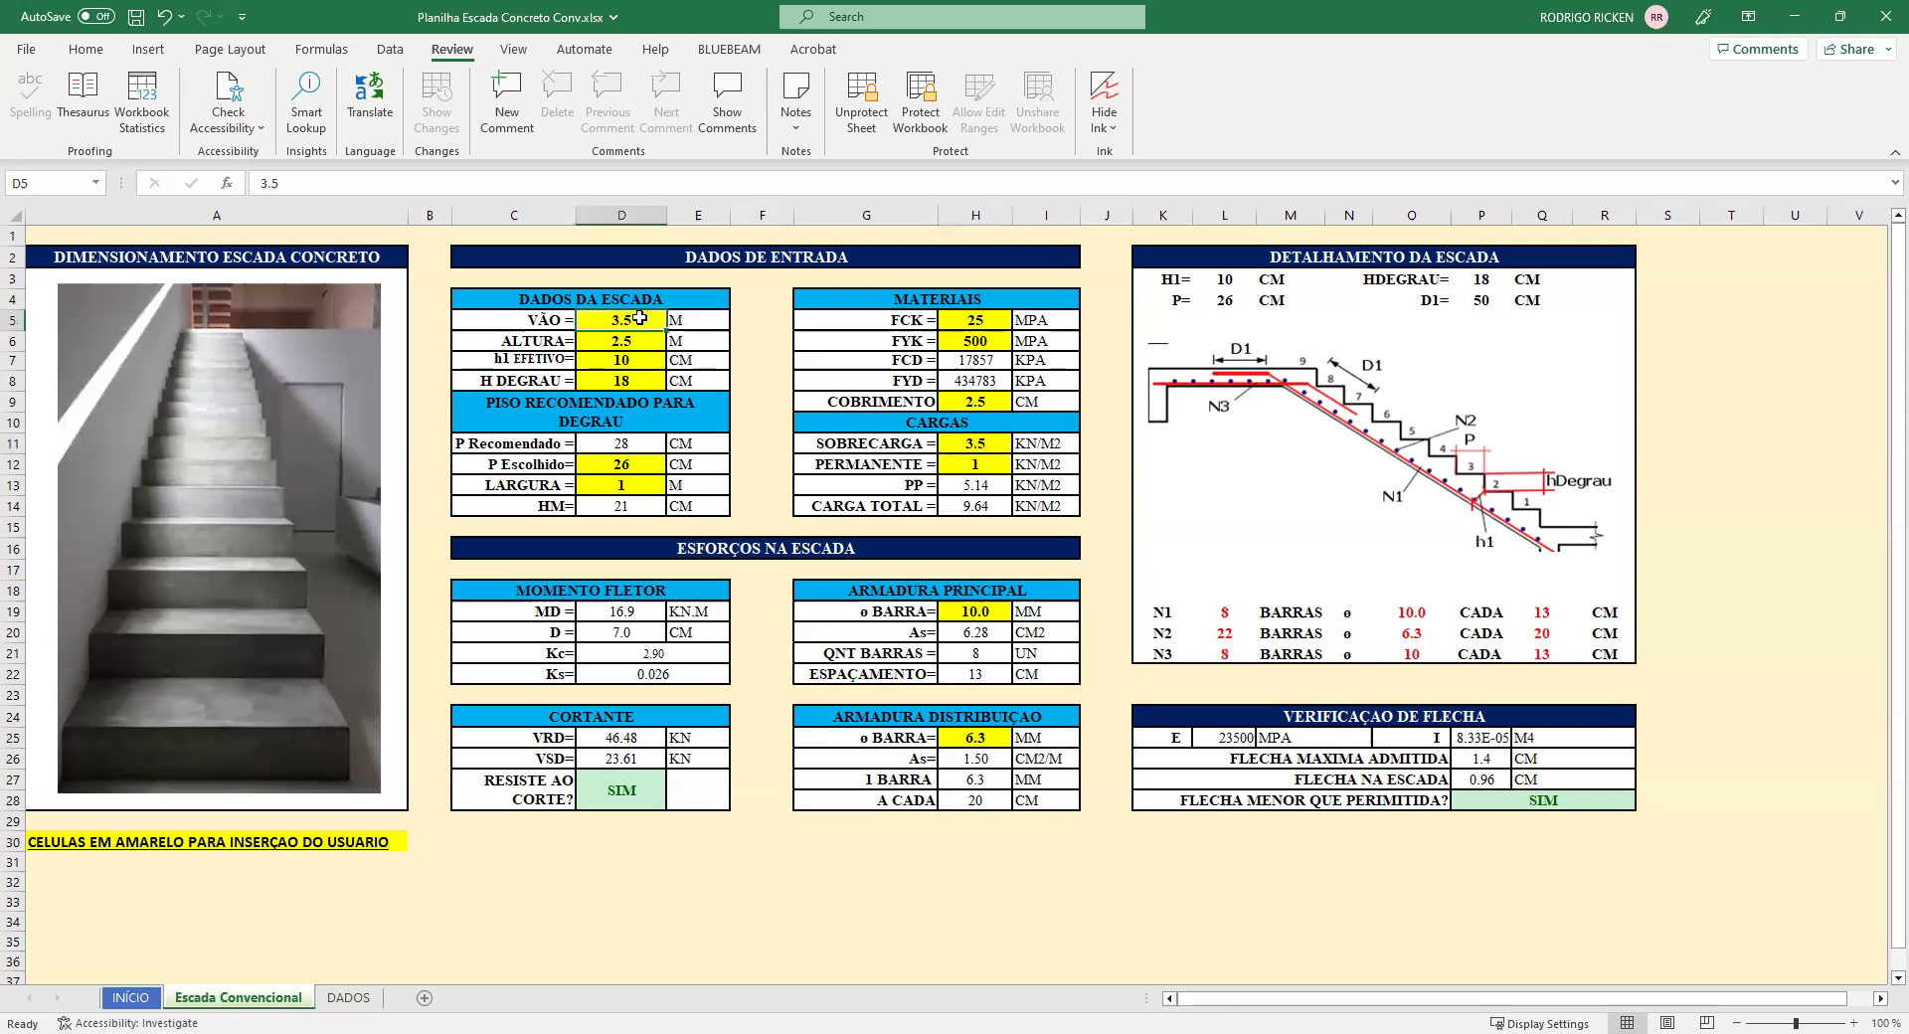
pyautogui.write('4')
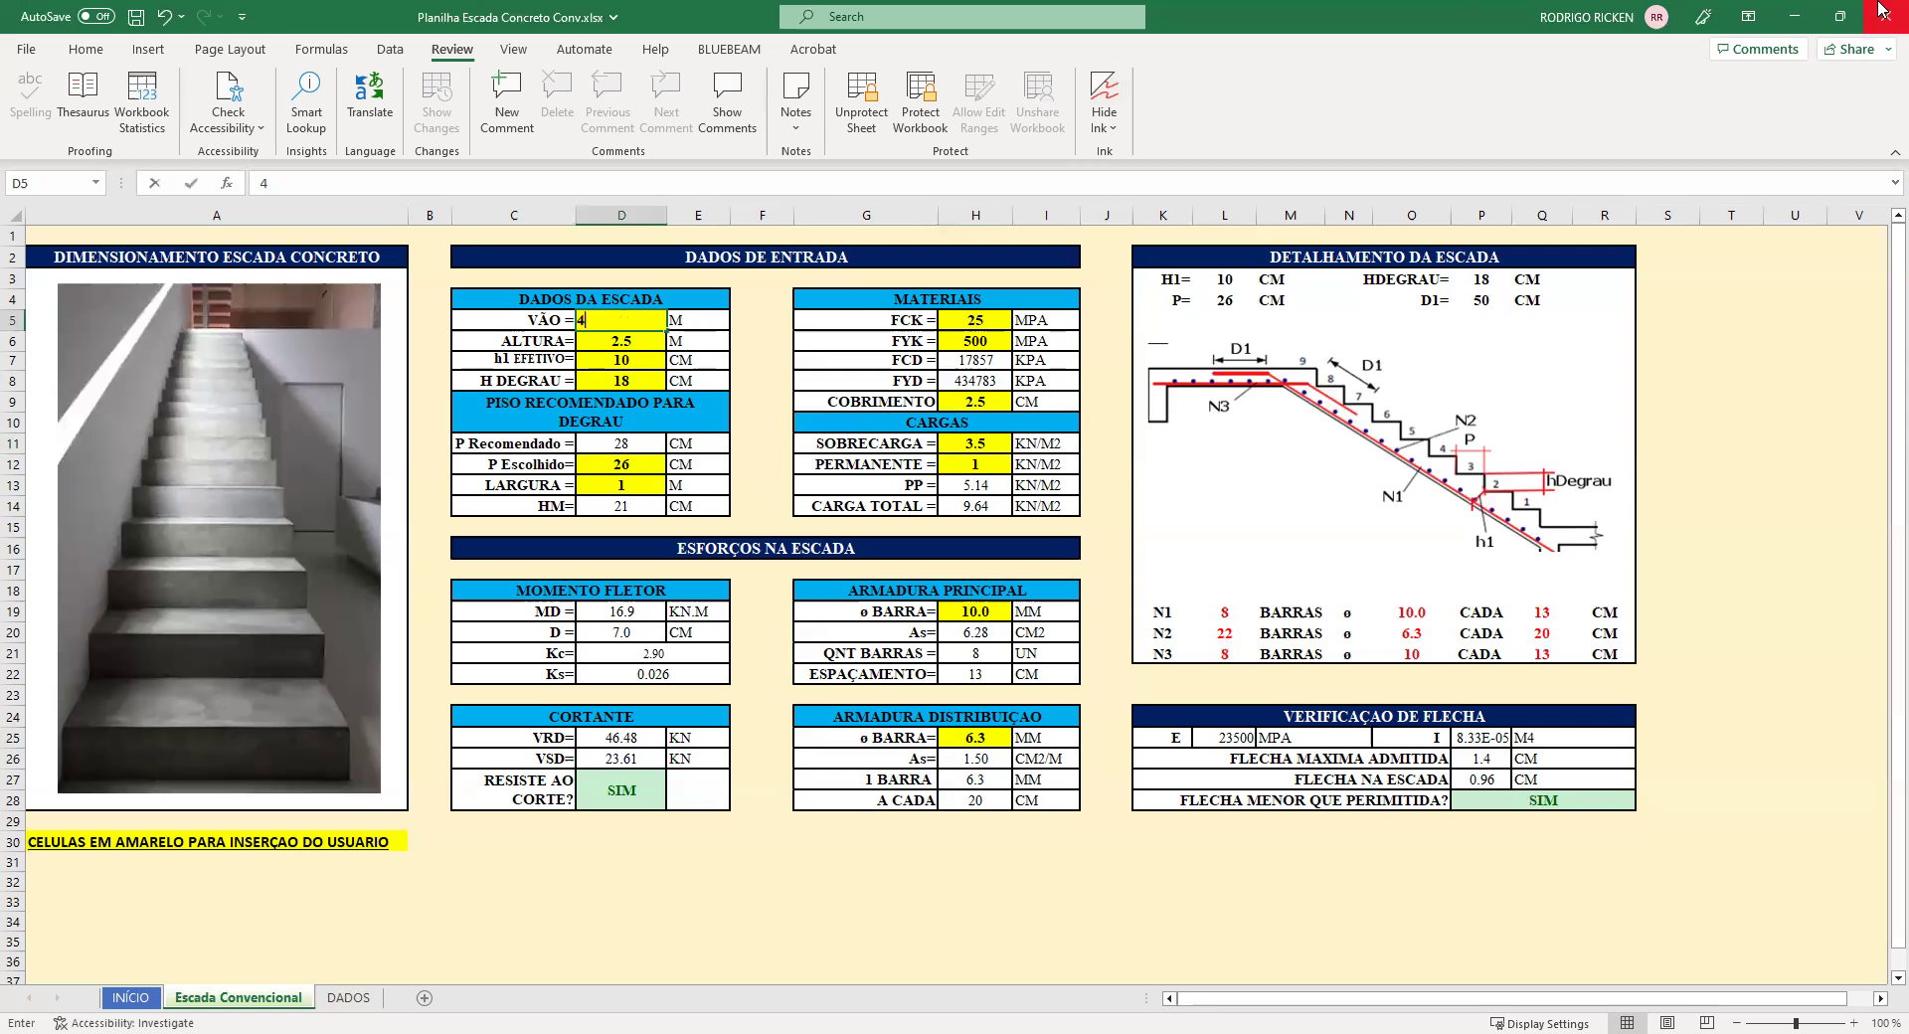
pyautogui.press('Return')
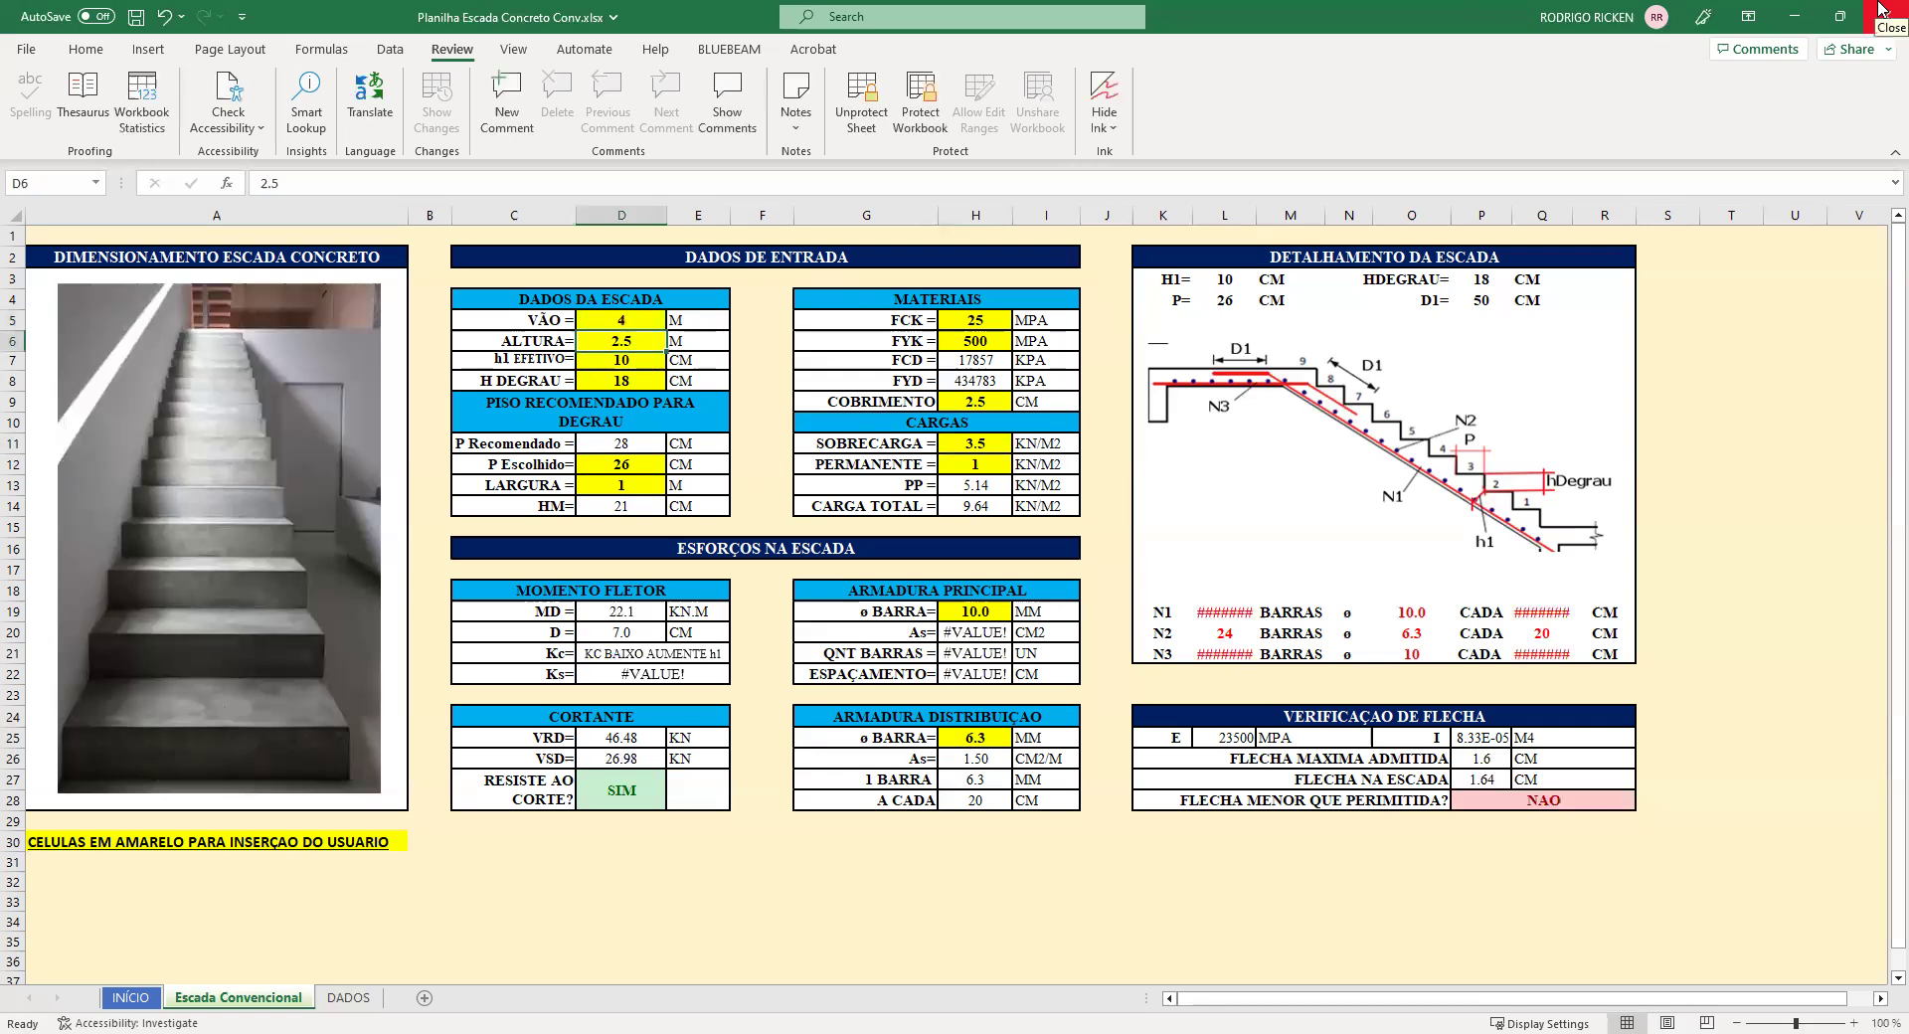
pyautogui.press('Up')
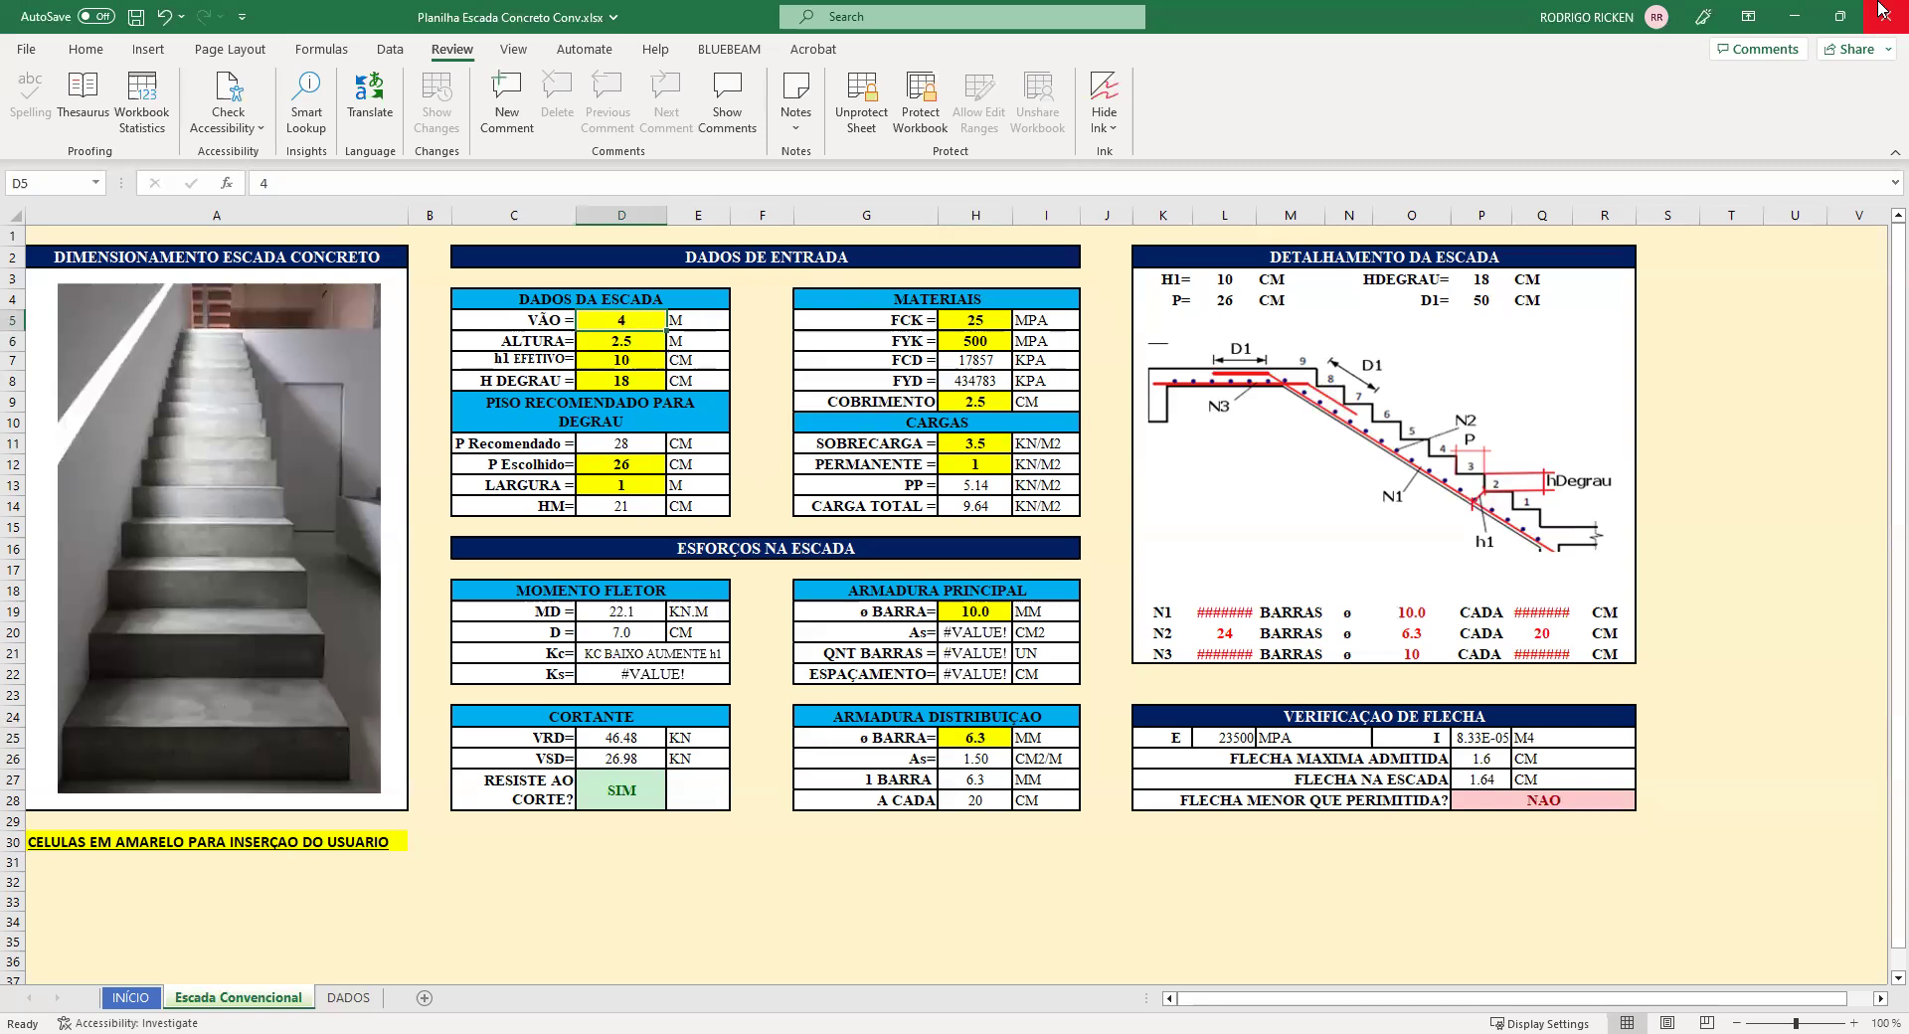
pyautogui.write('3.5')
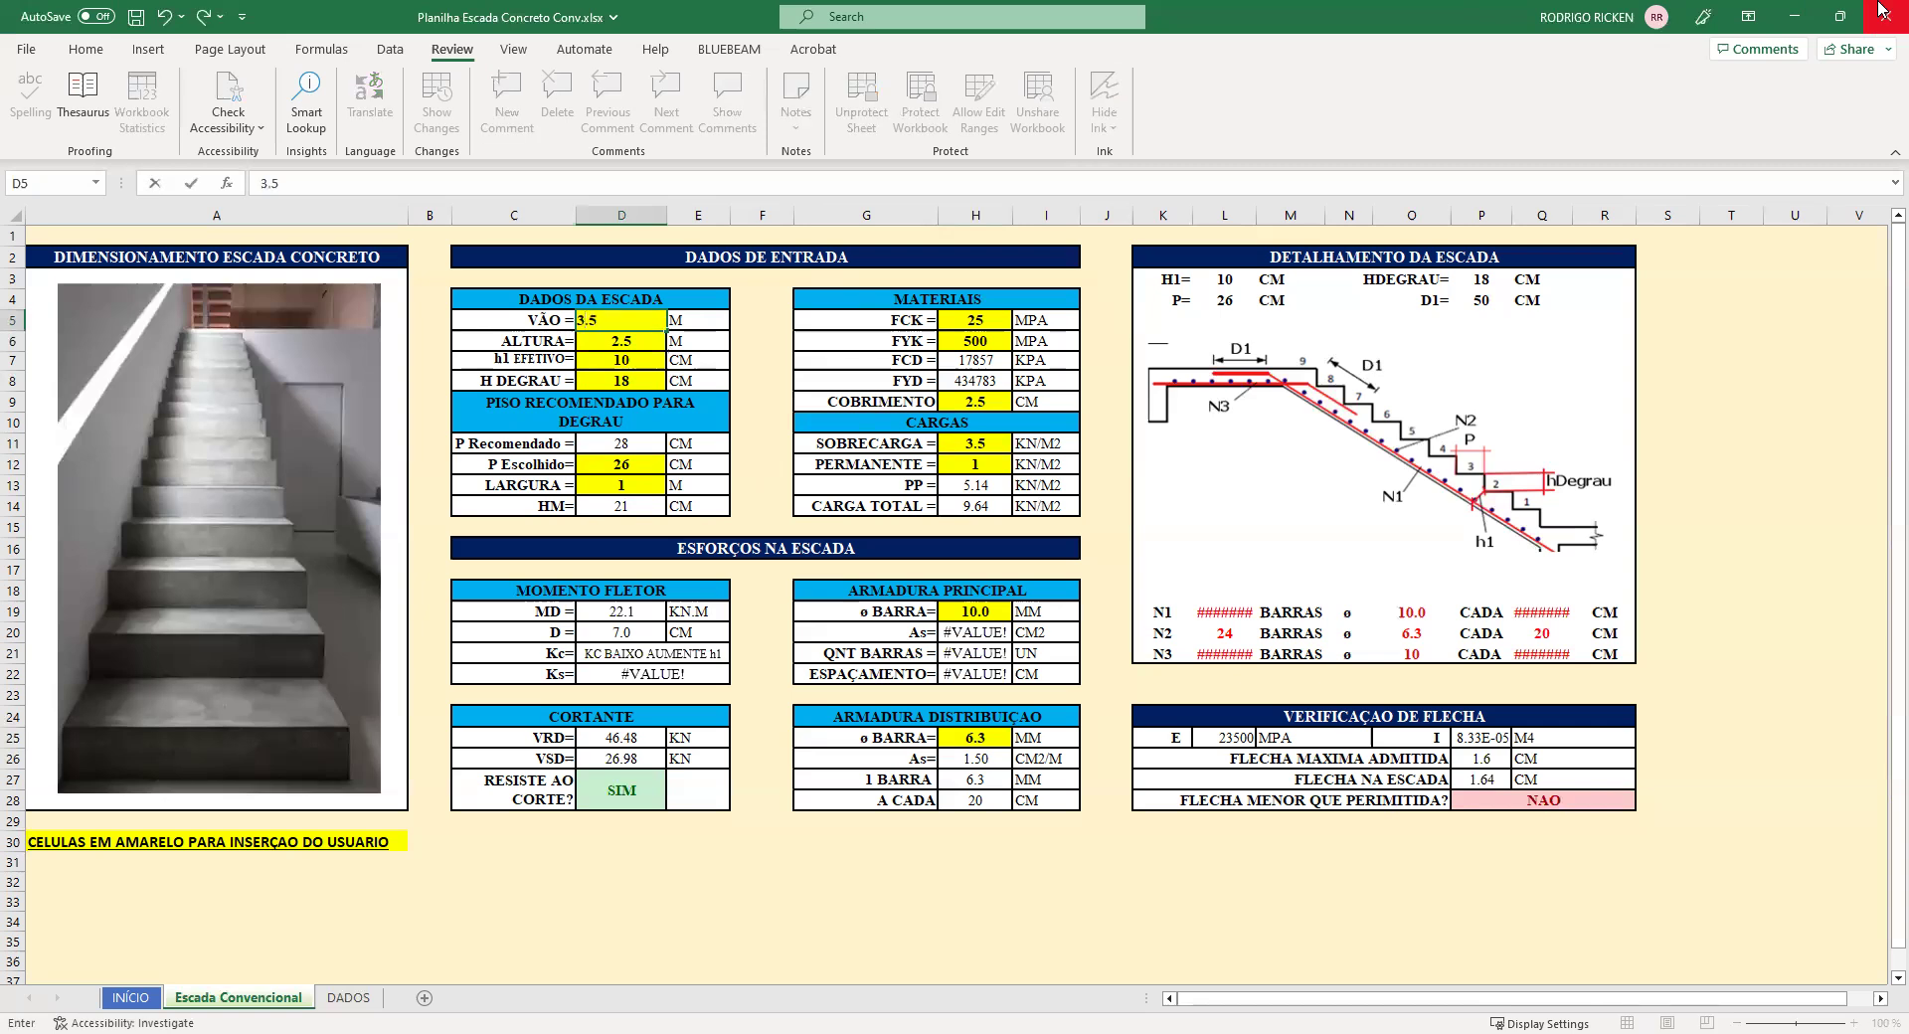
pyautogui.press('Return')
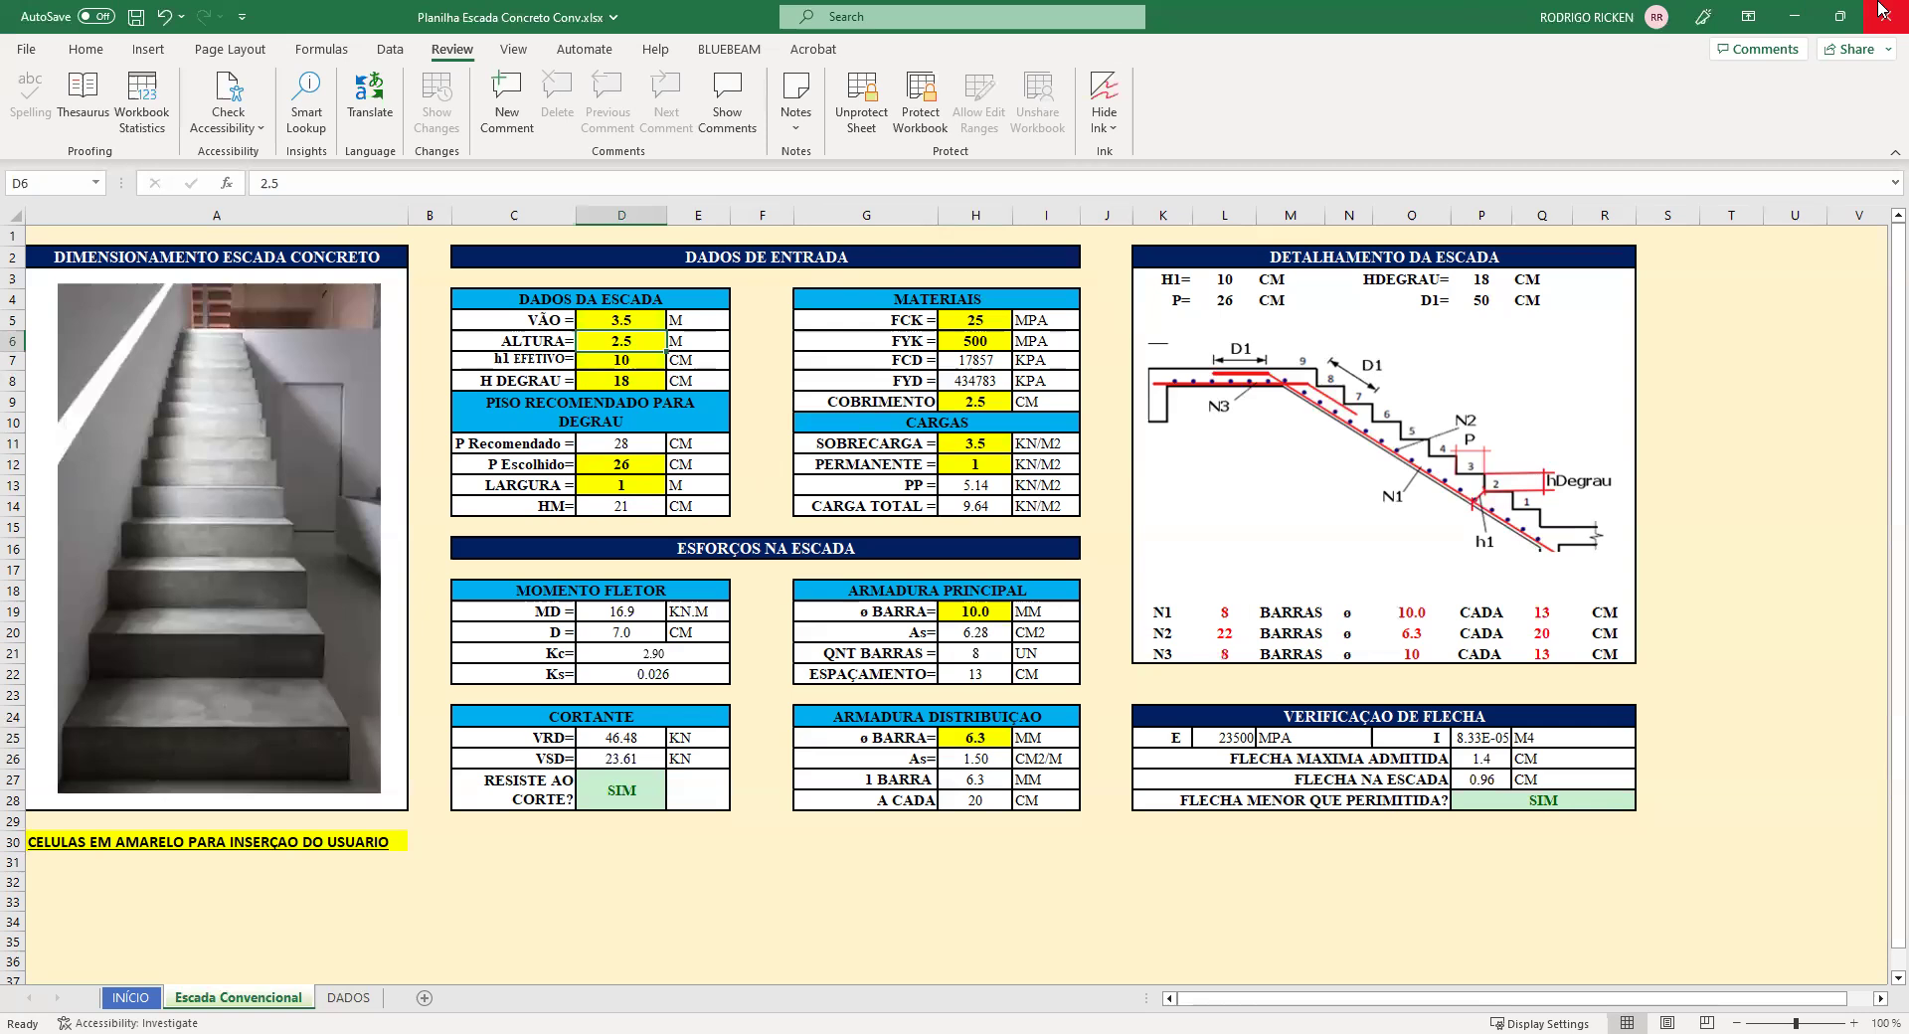
# Test a concrete strength (FCK) of 30 MPa and set it back to 25 MPa
pyautogui.click(945, 319)
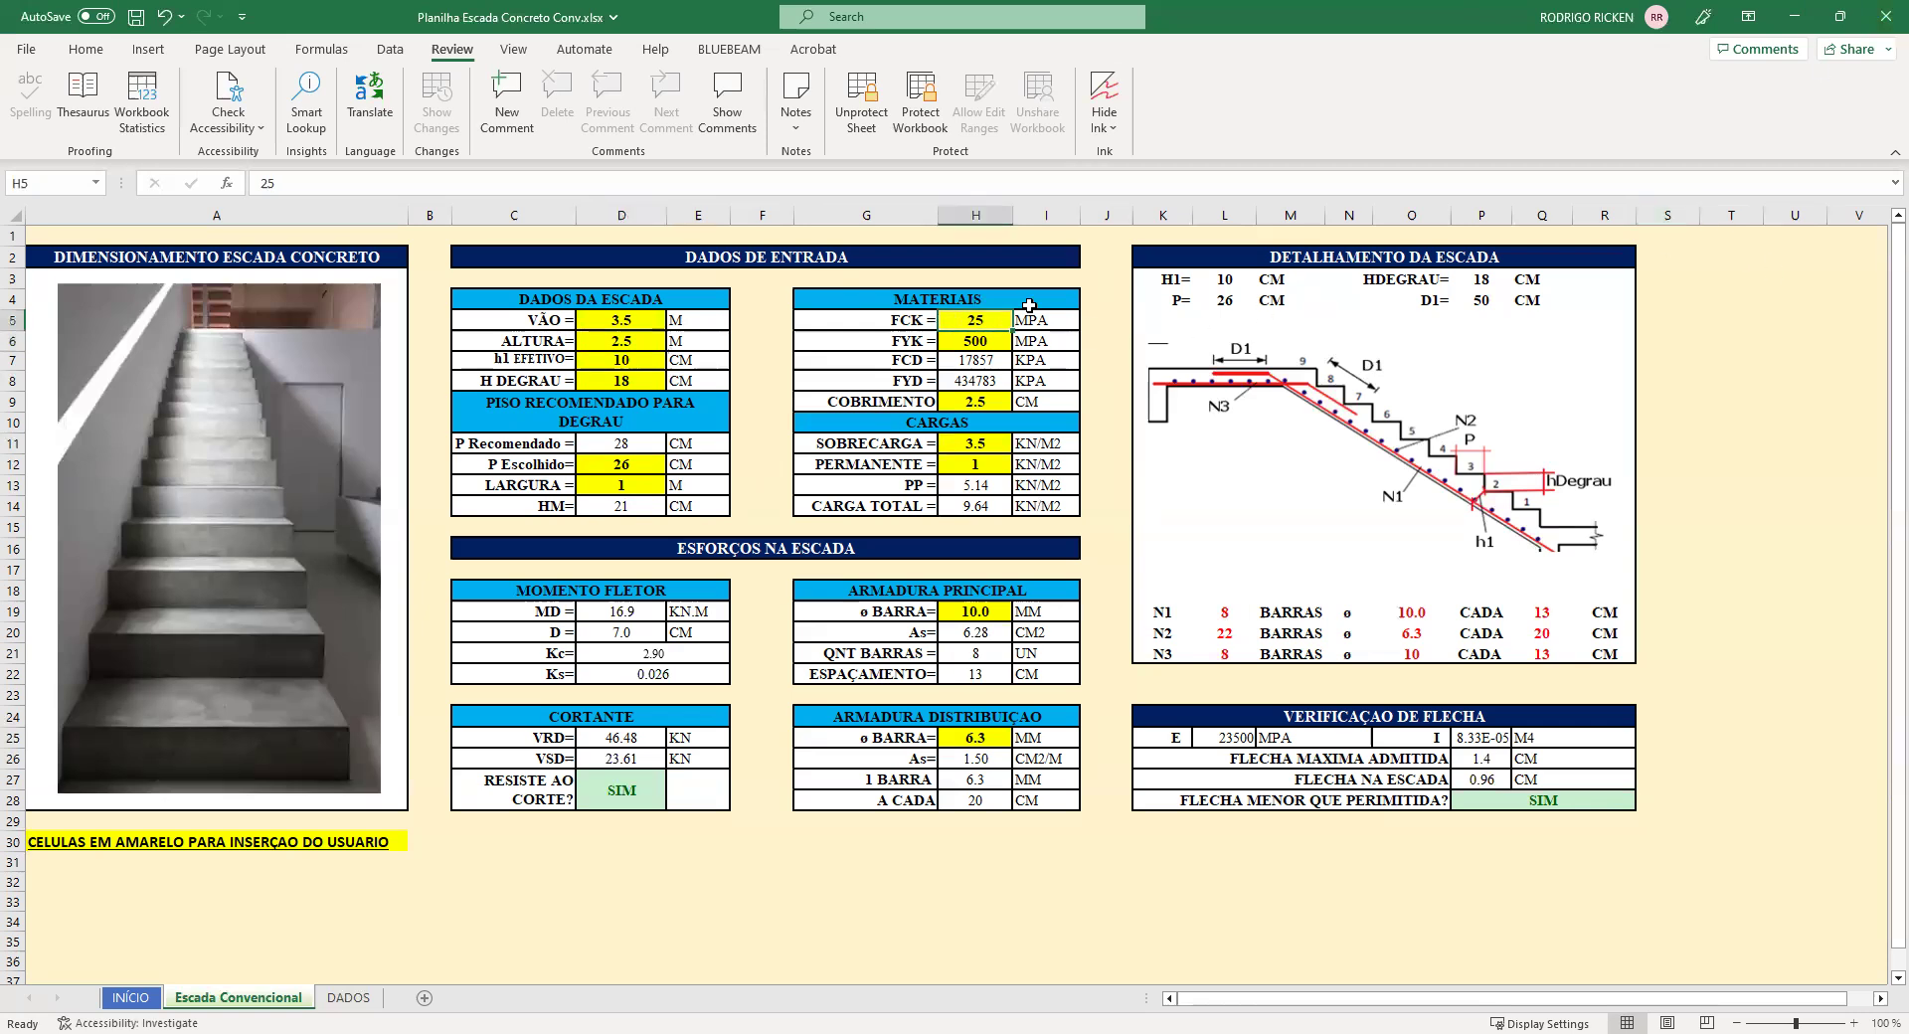
pyautogui.write('30')
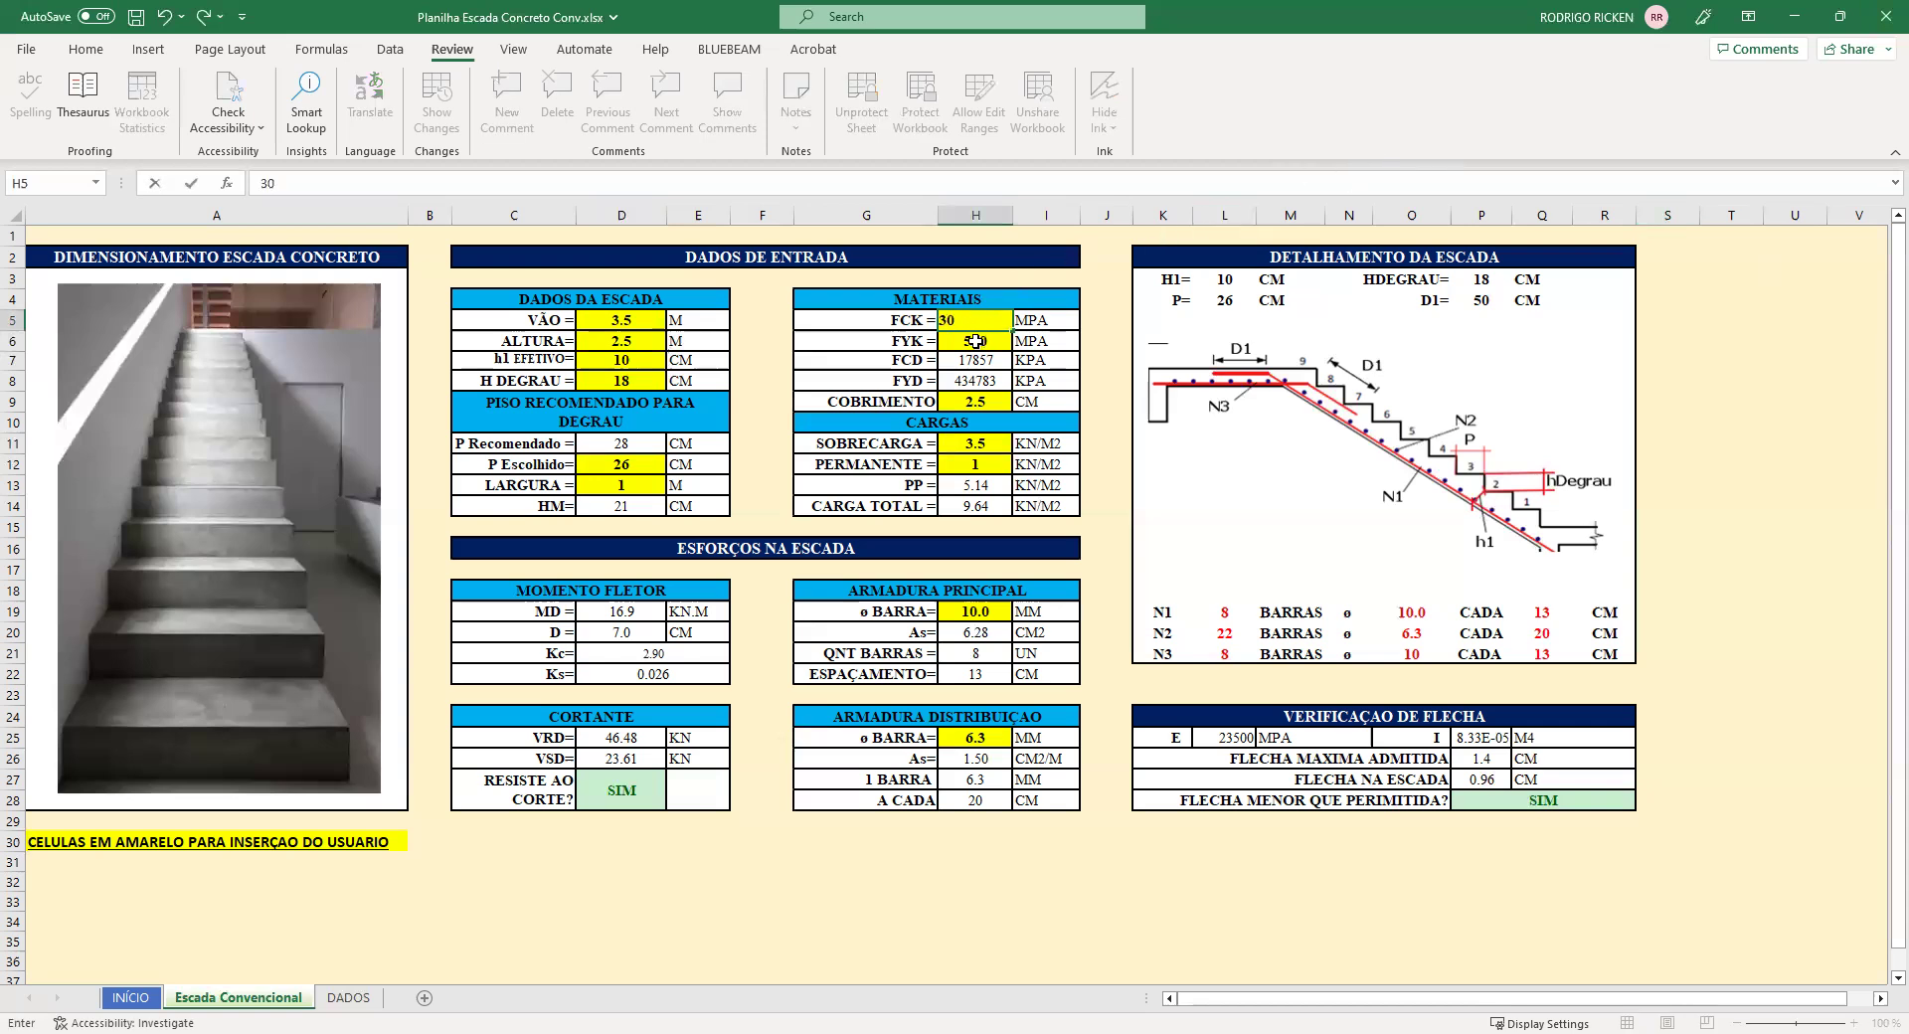
pyautogui.hotkey('ctrl', 'Return')
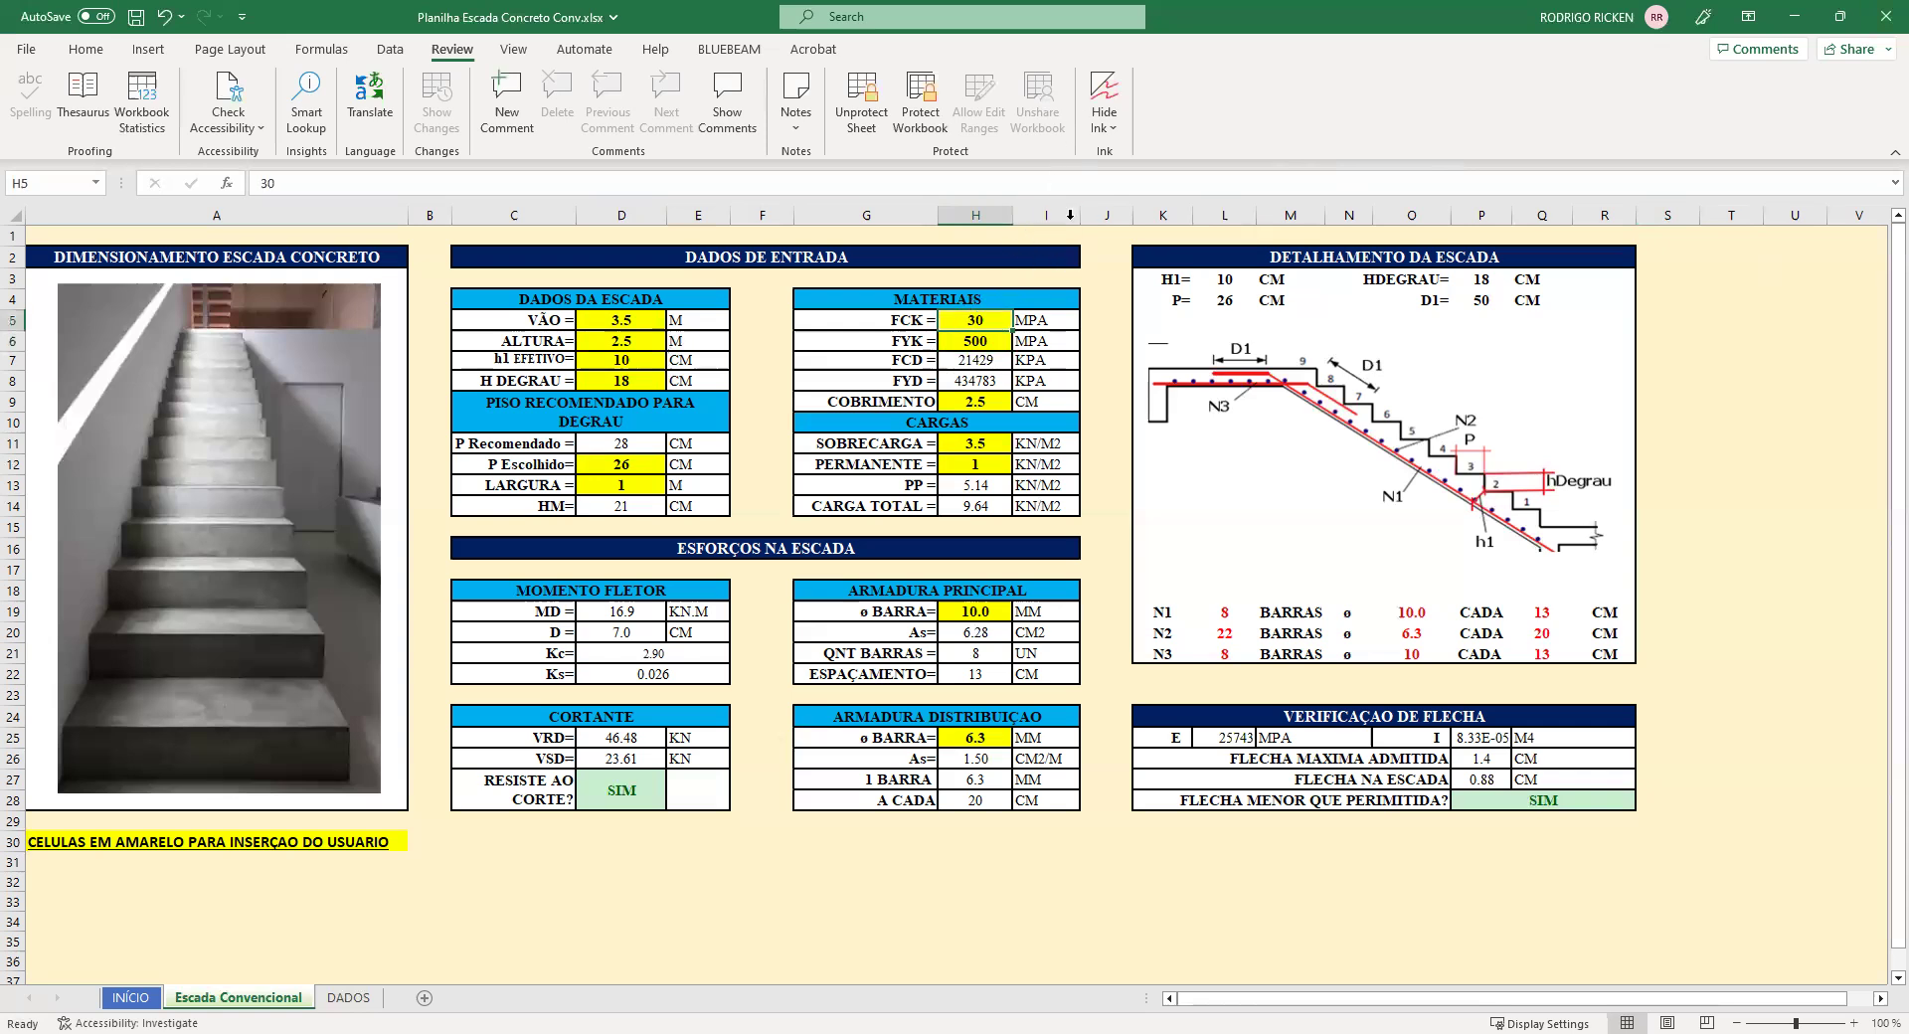
pyautogui.write('25')
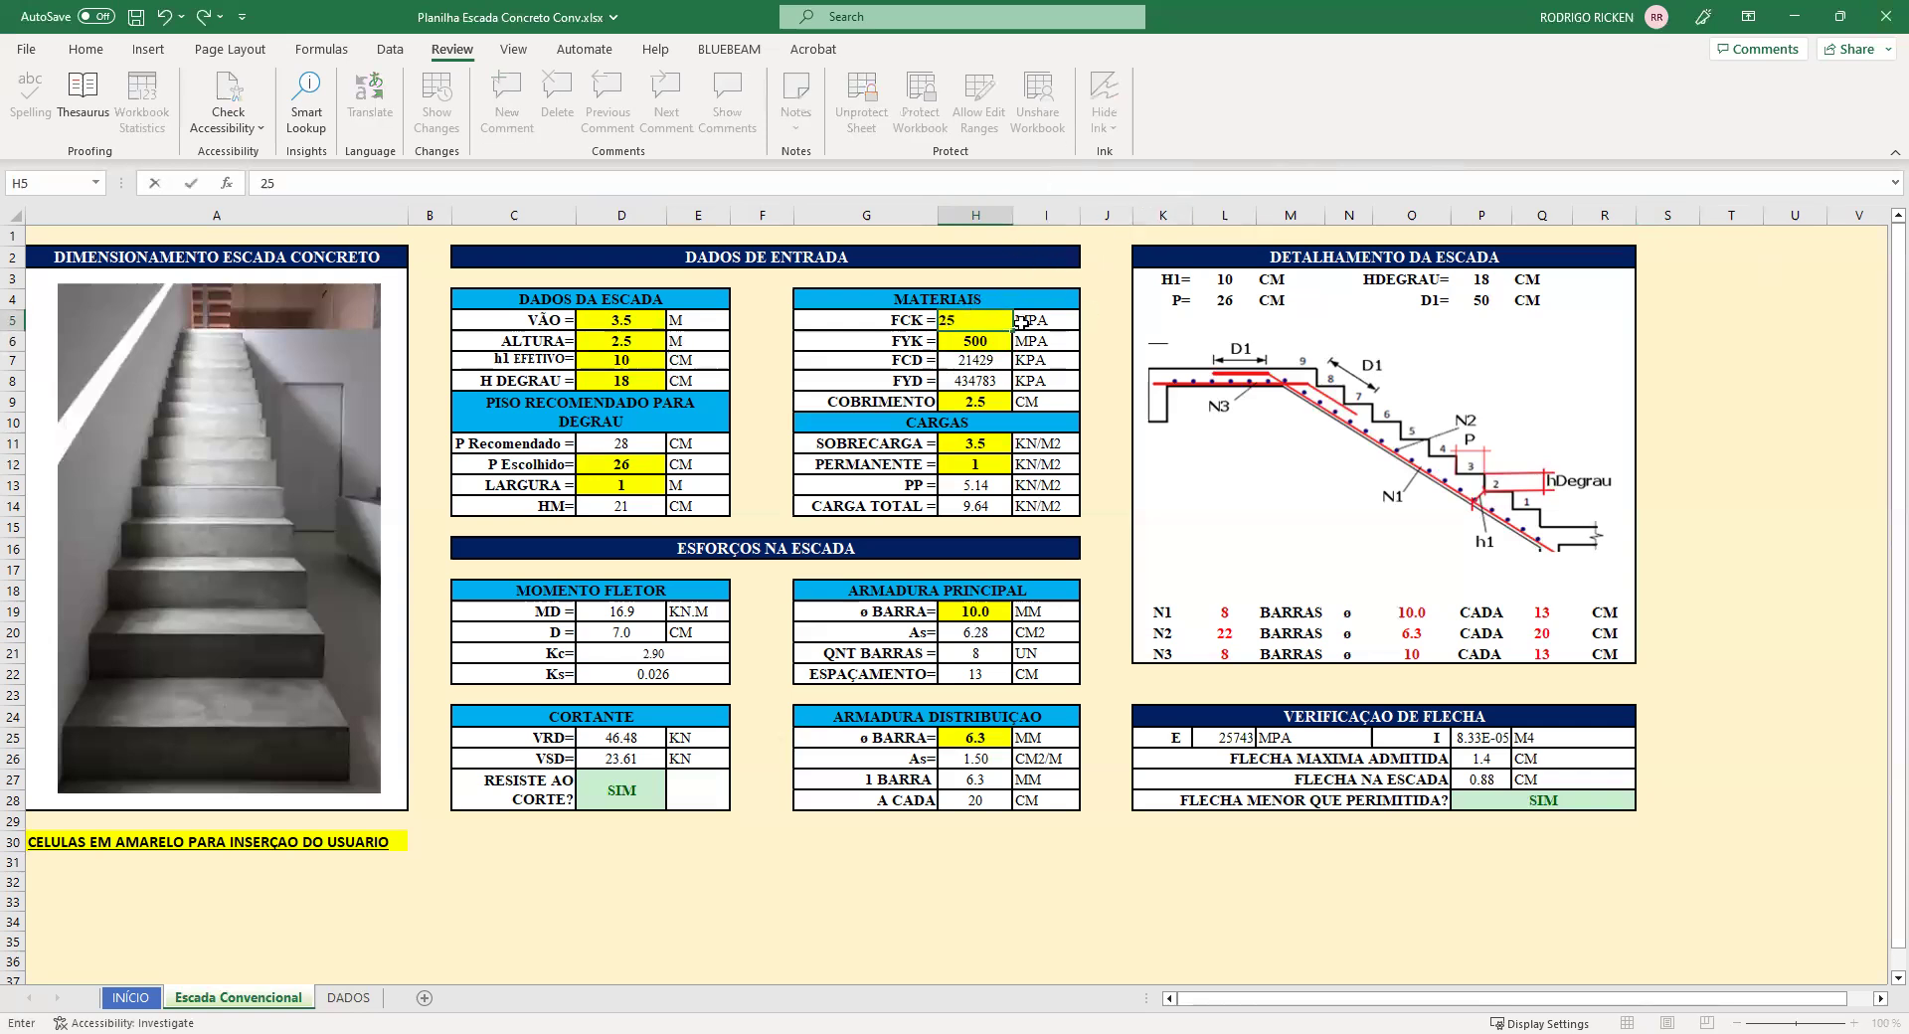
pyautogui.hotkey('ctrl', 'Return')
# Set the stair's effective thickness (h1 EFETIVO) to 15 cm
pyautogui.click(623, 360)
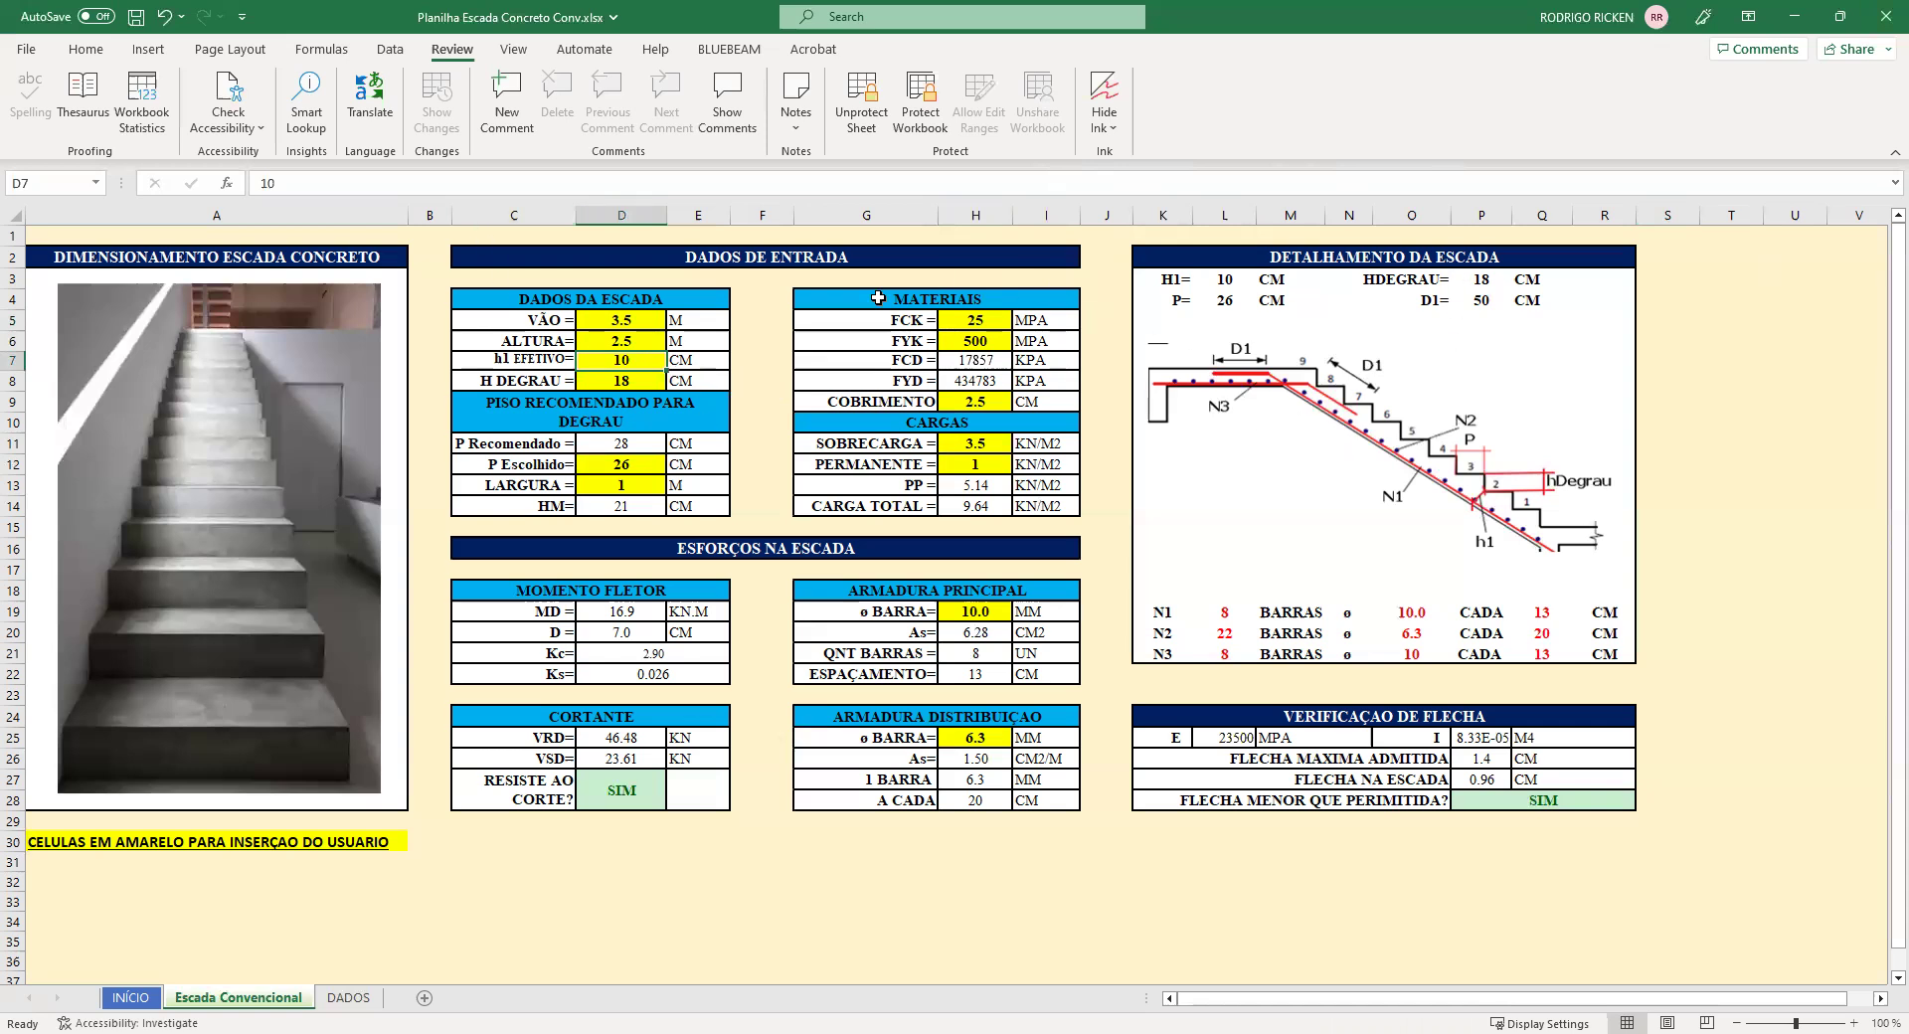
pyautogui.write('15')
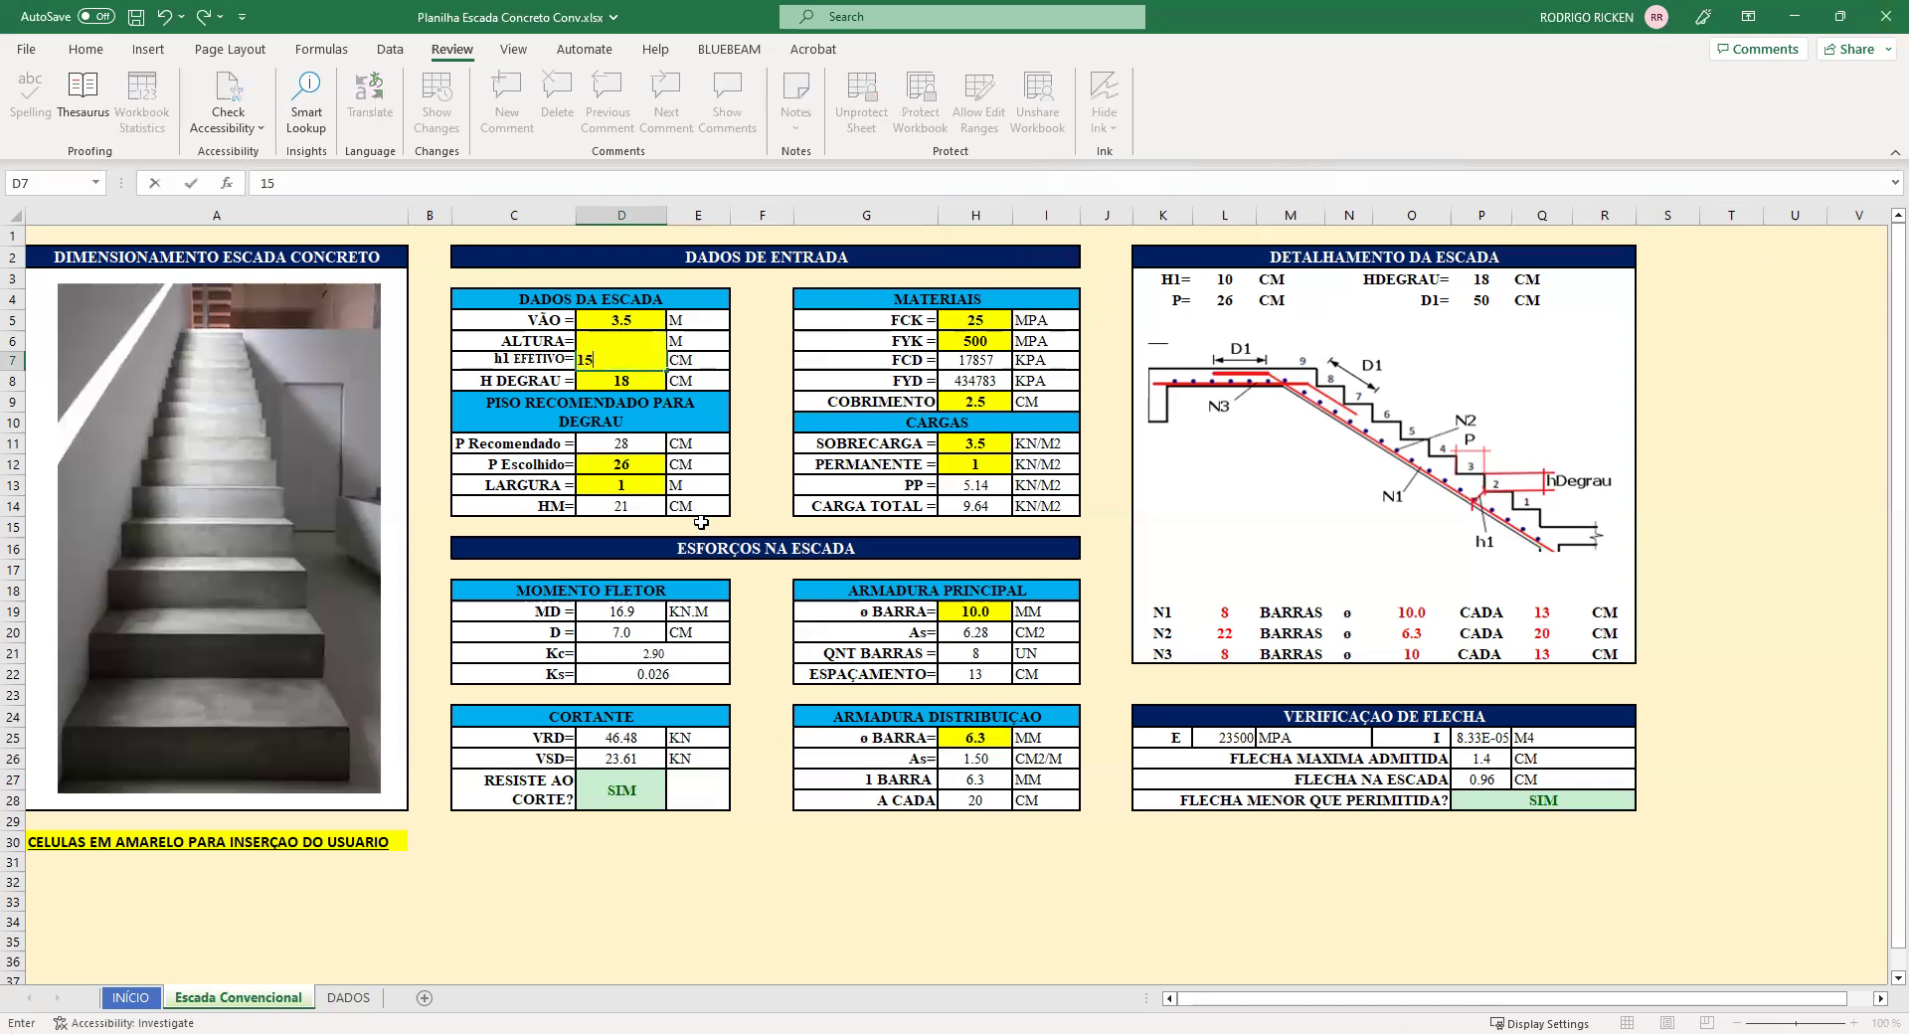
pyautogui.click(635, 485)
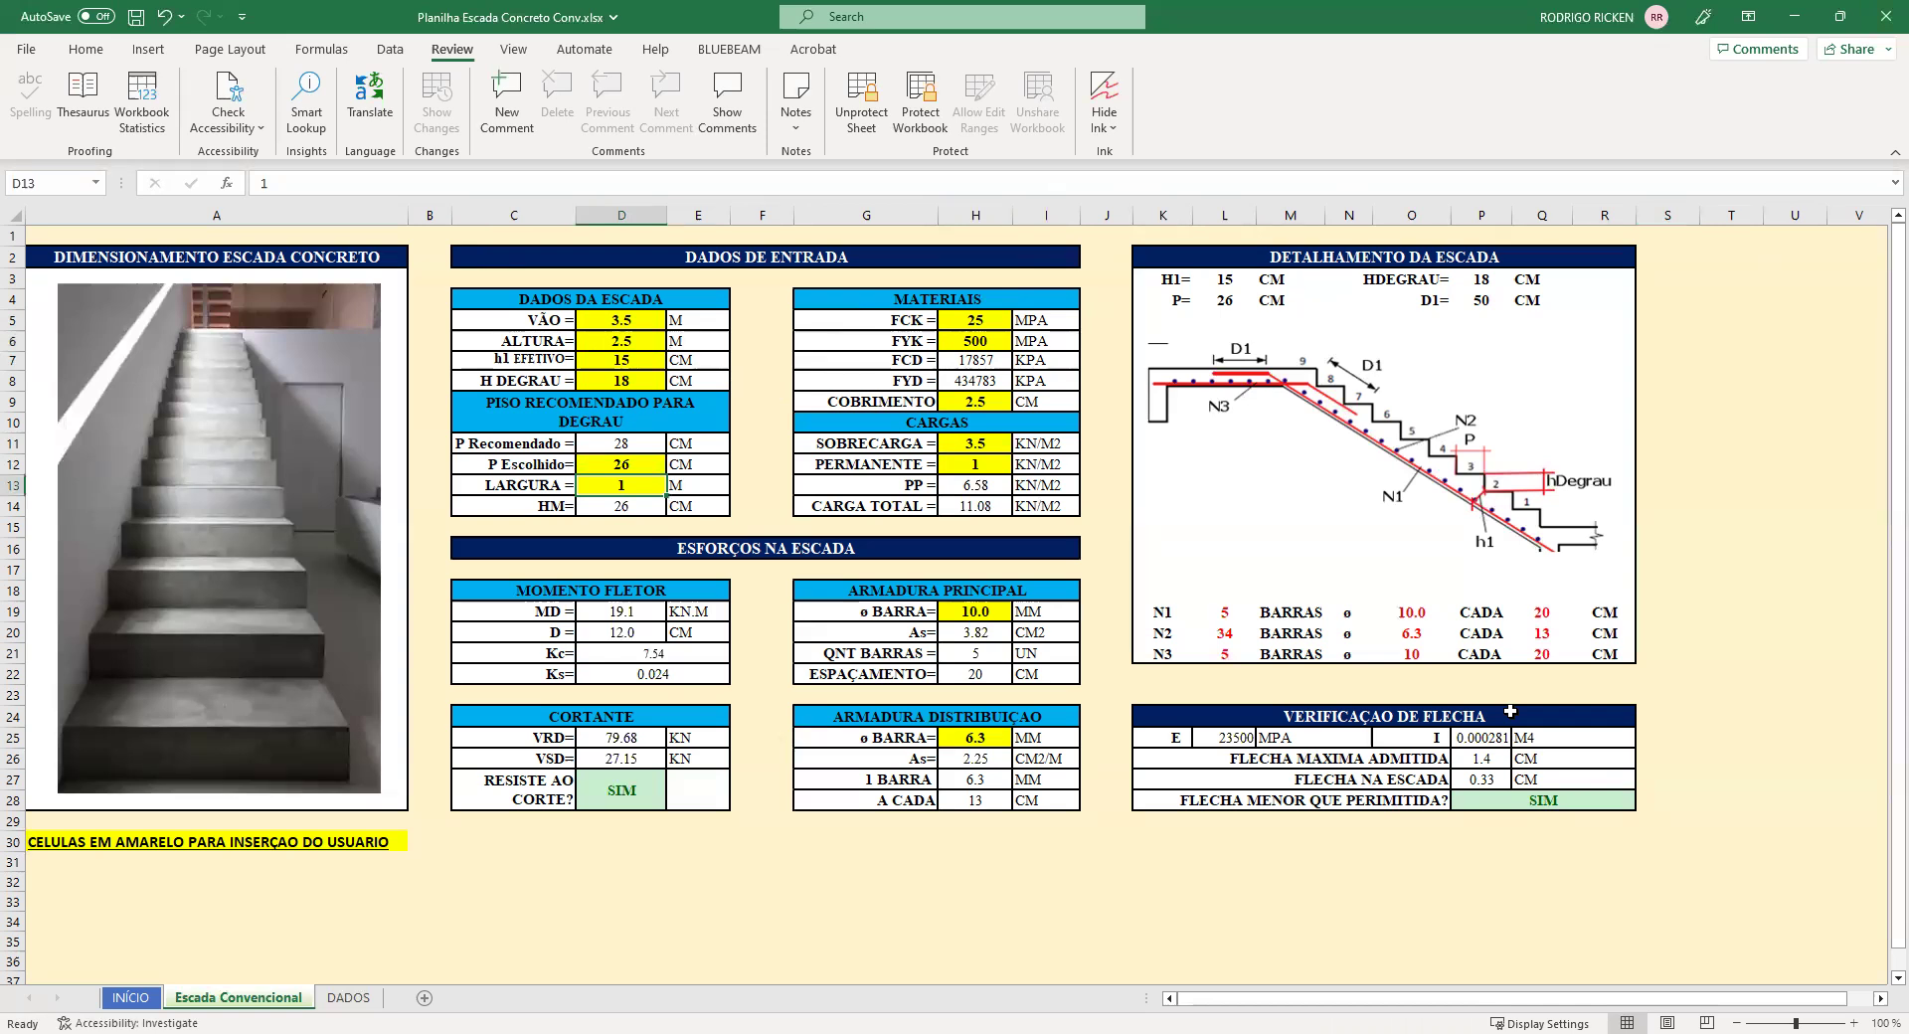
# Restore the effective thickness (h1 EFETIVO) to 10 cm and the live load (SOBRECARGA) to 2.5 kN/m2
pyautogui.click(634, 362)
pyautogui.write('10')
pyautogui.click(989, 444)
pyautogui.write('2.5')
pyautogui.click(989, 464)
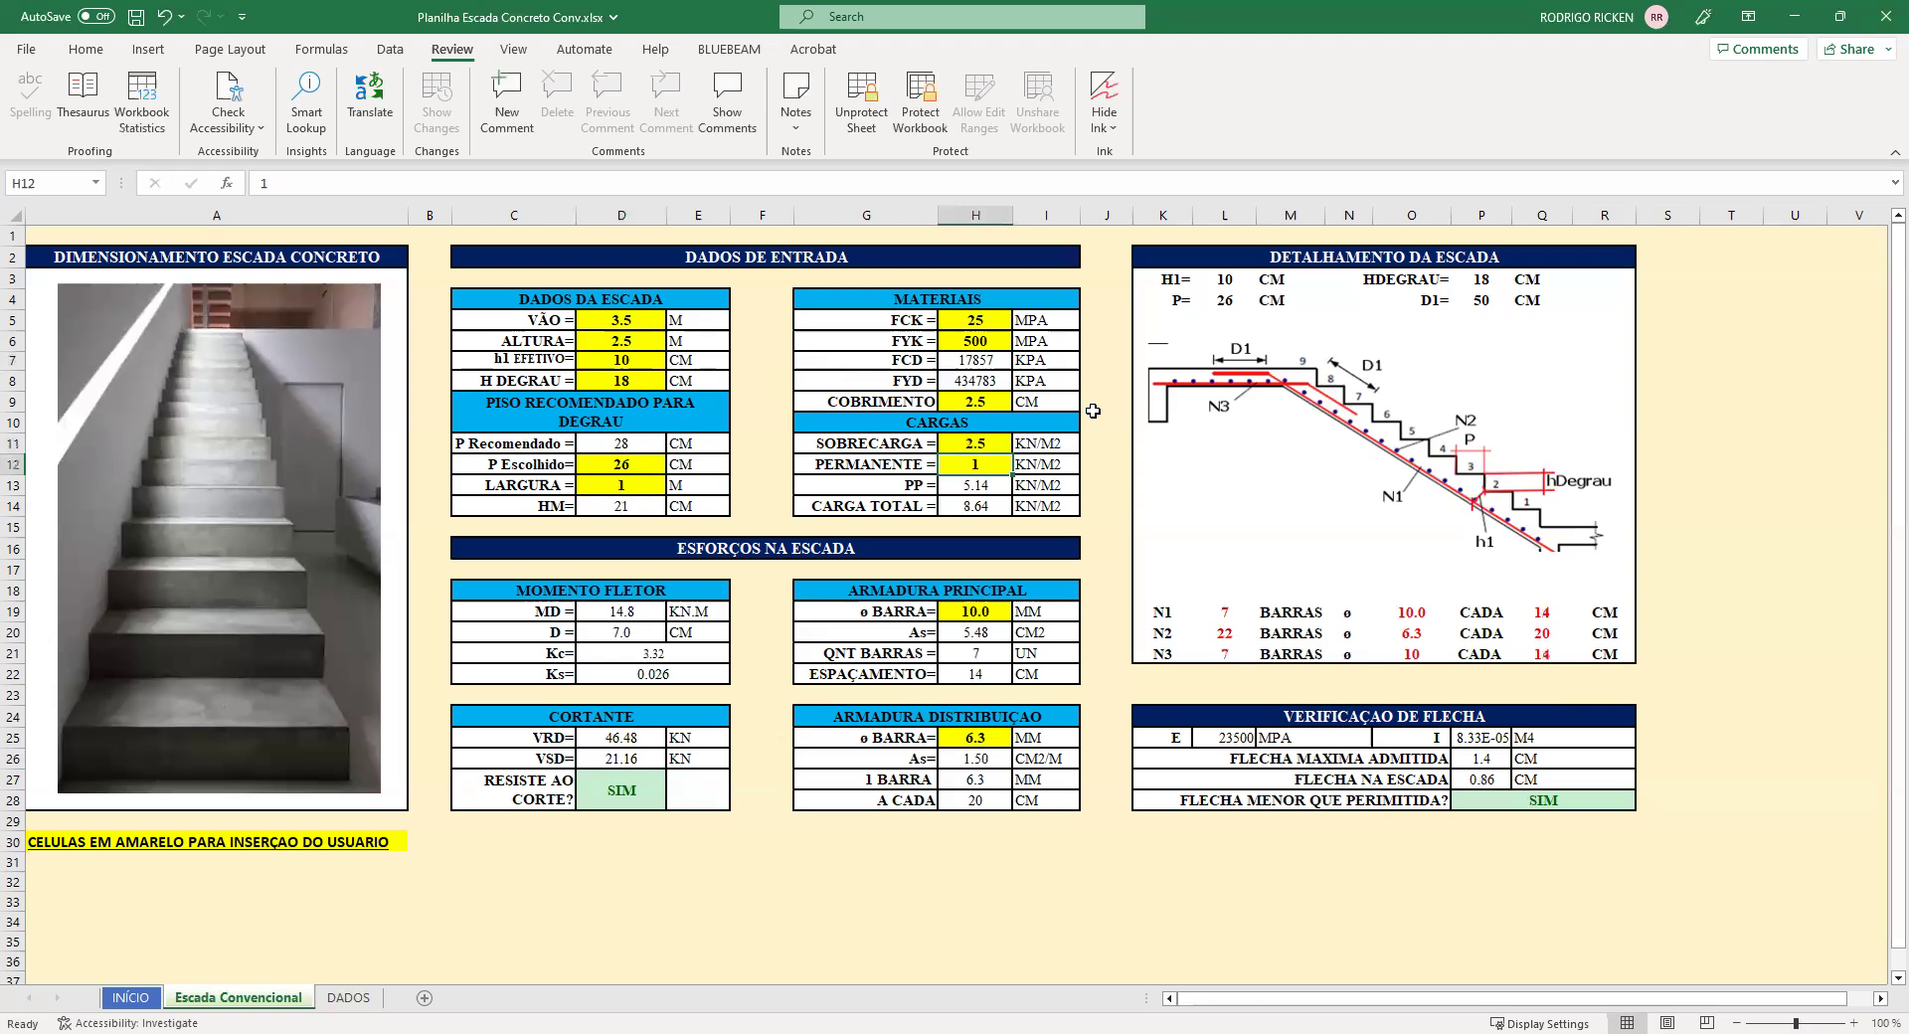